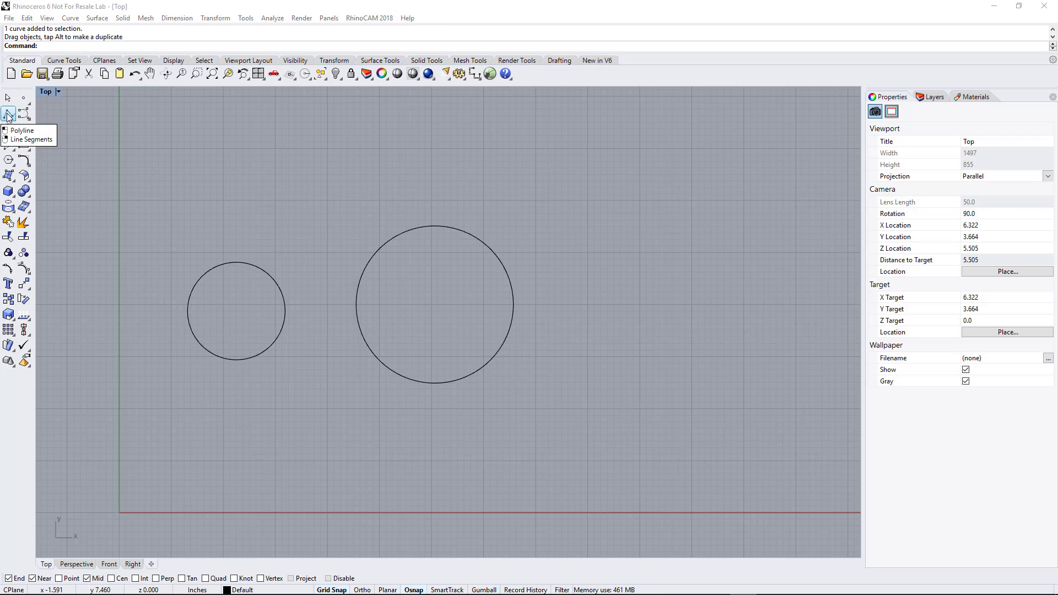
# Draw an open 15-point polyline above the two circles, starting at 1,6, zigzagging along positive x and turning back underneath itself
pyautogui.click(9, 114)
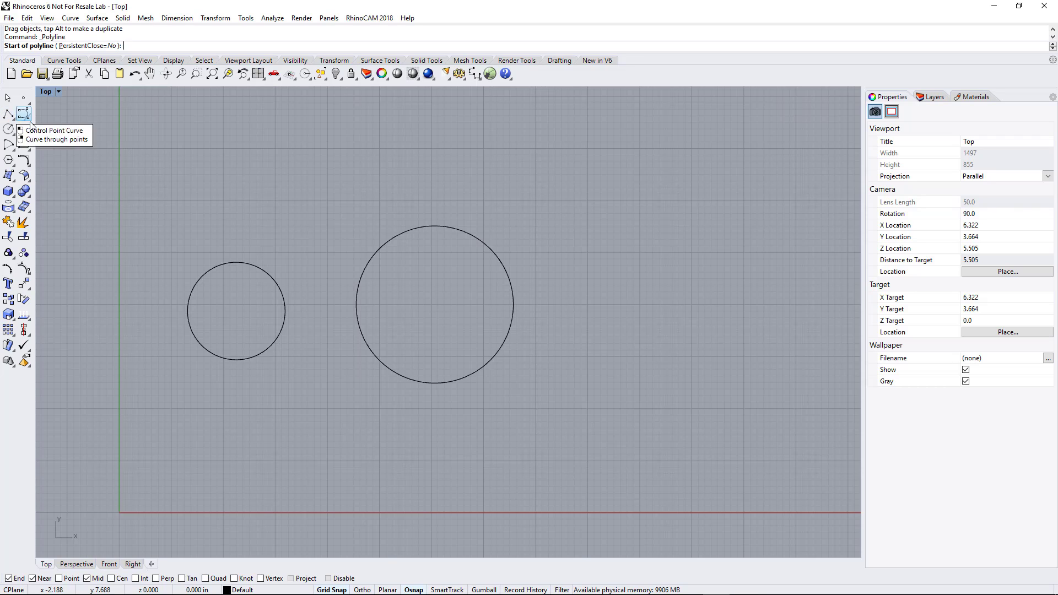
pyautogui.click(171, 201)
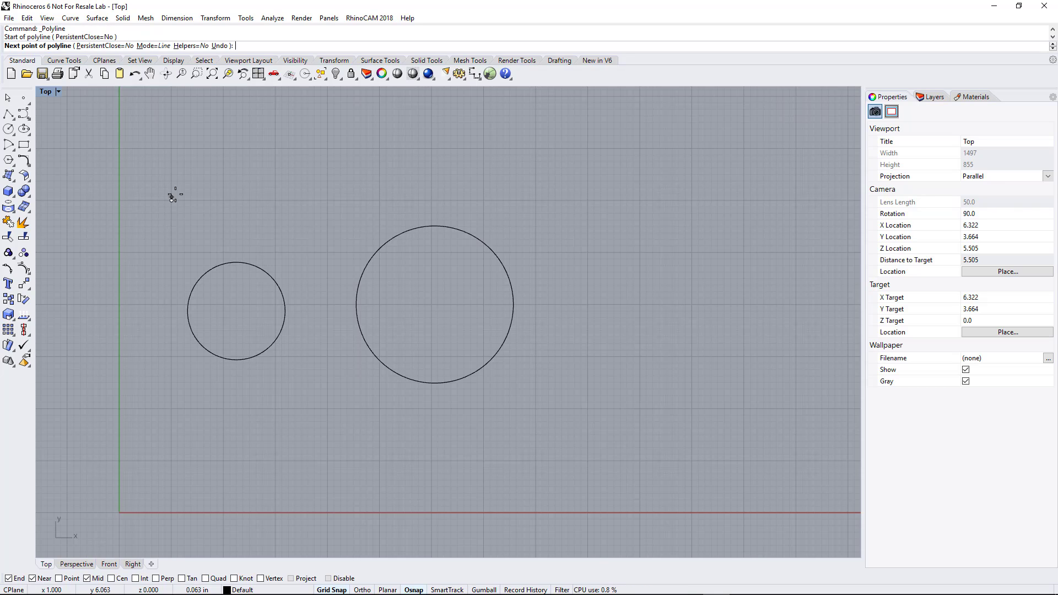
pyautogui.click(223, 148)
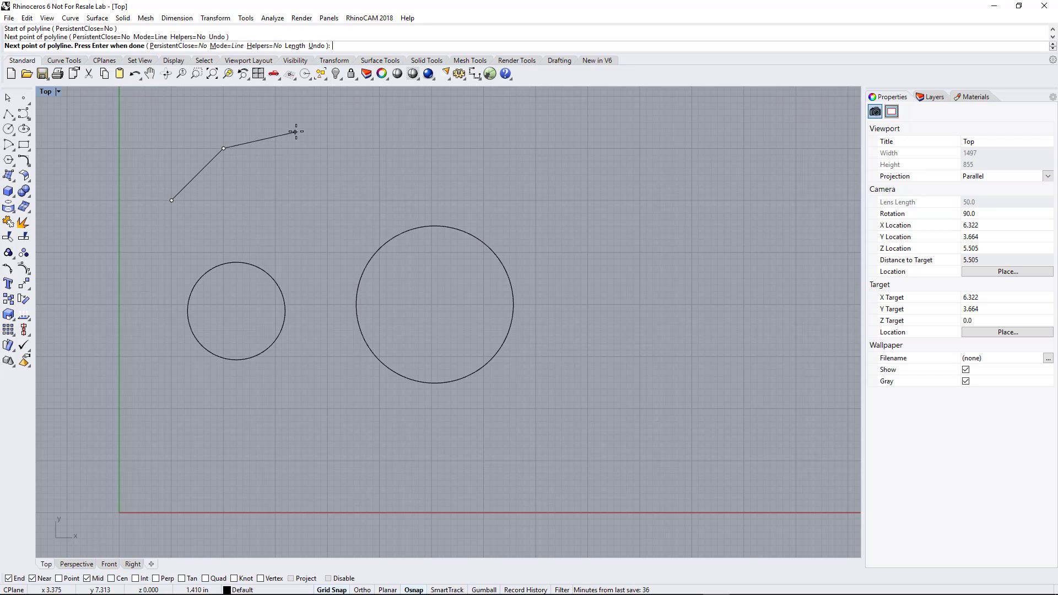
pyautogui.click(328, 97)
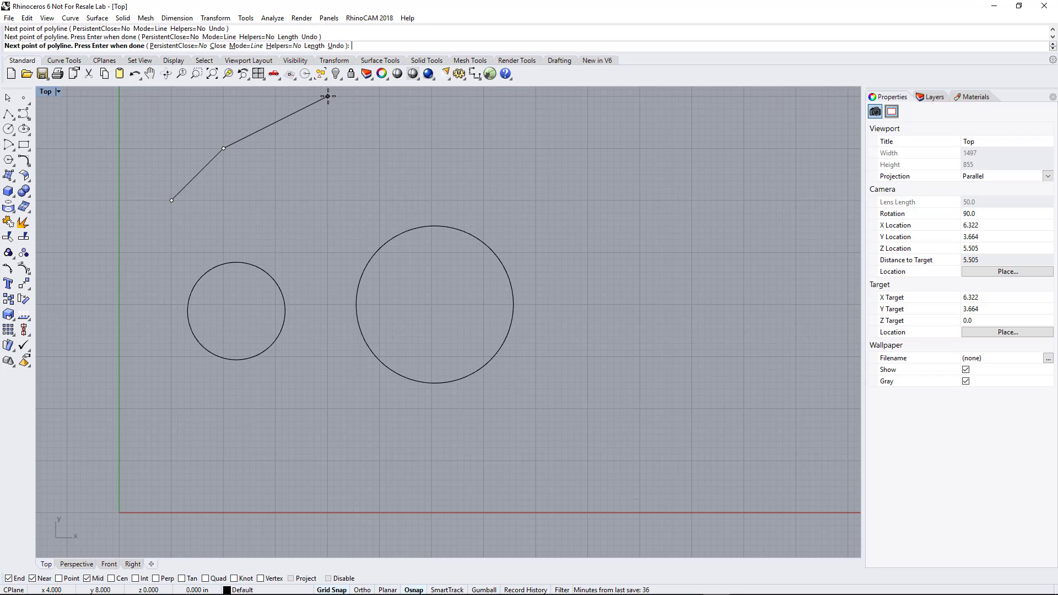
pyautogui.click(379, 149)
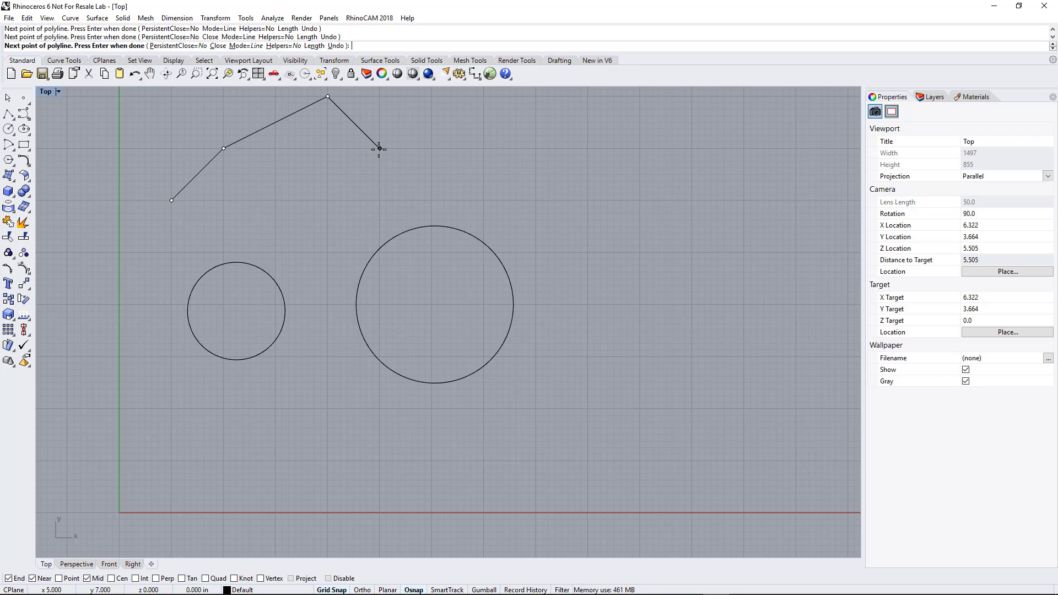
pyautogui.click(432, 148)
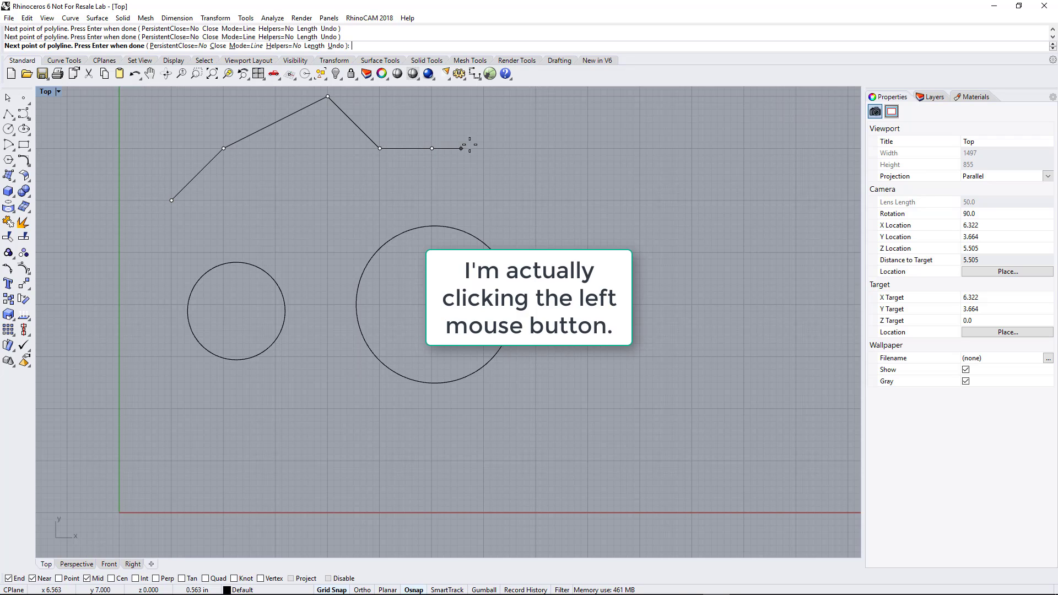
pyautogui.click(484, 97)
pyautogui.click(535, 148)
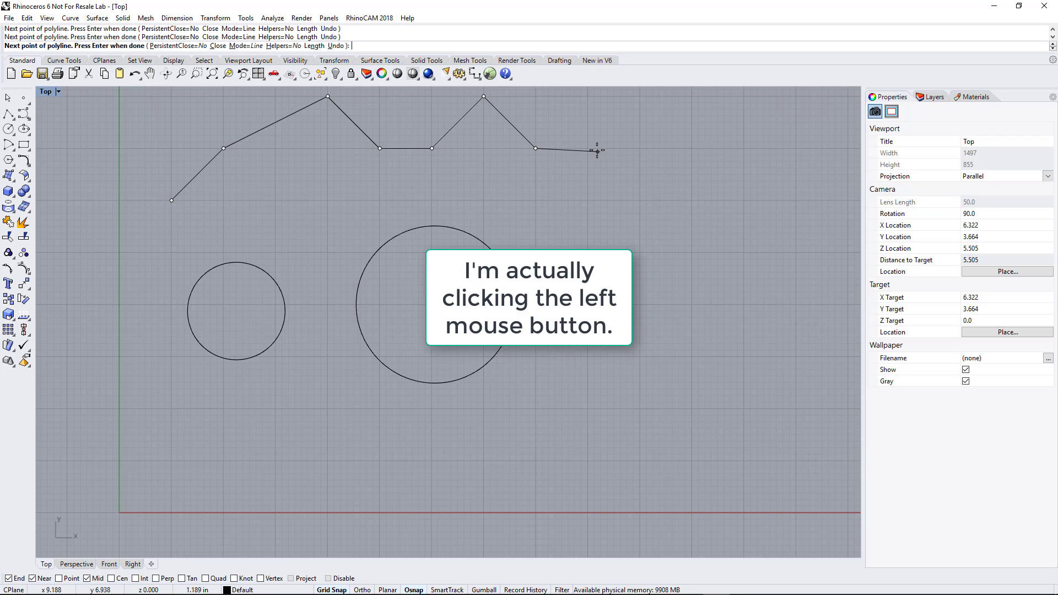
pyautogui.click(587, 148)
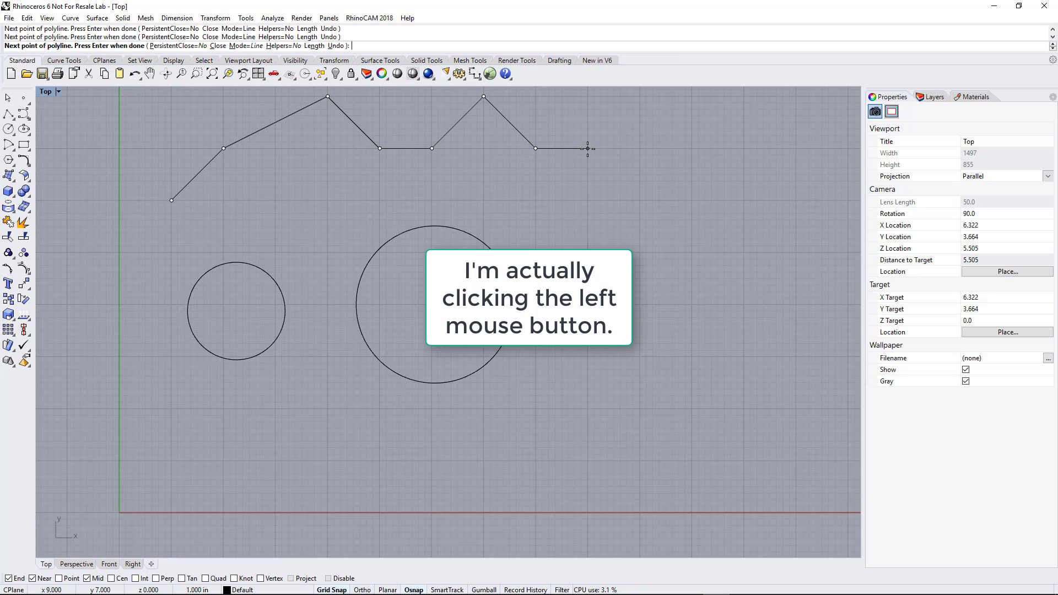
pyautogui.click(643, 146)
pyautogui.click(659, 214)
pyautogui.click(623, 239)
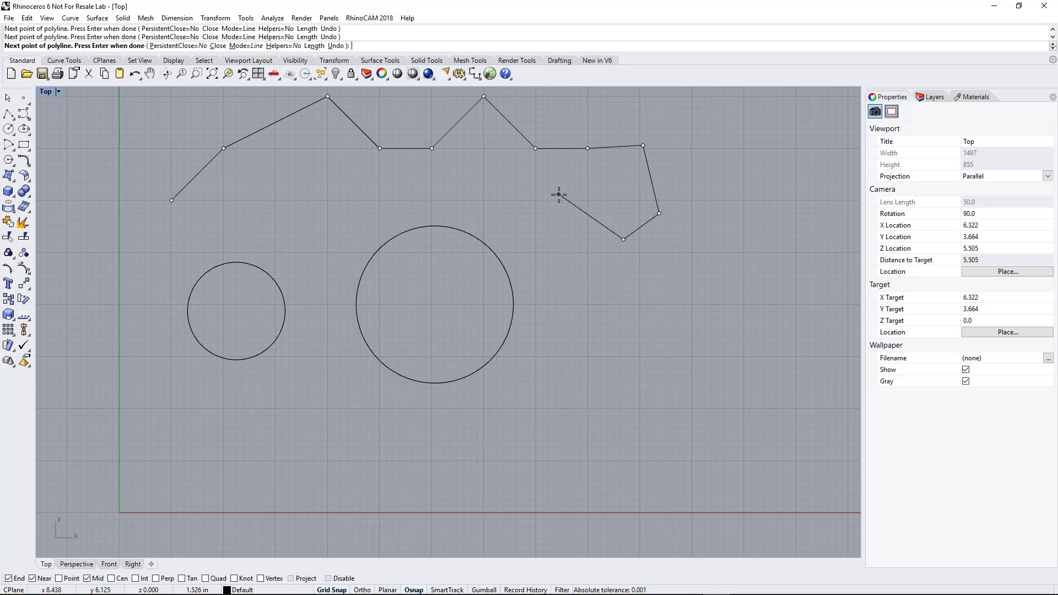
pyautogui.click(559, 194)
pyautogui.click(470, 171)
pyautogui.click(390, 178)
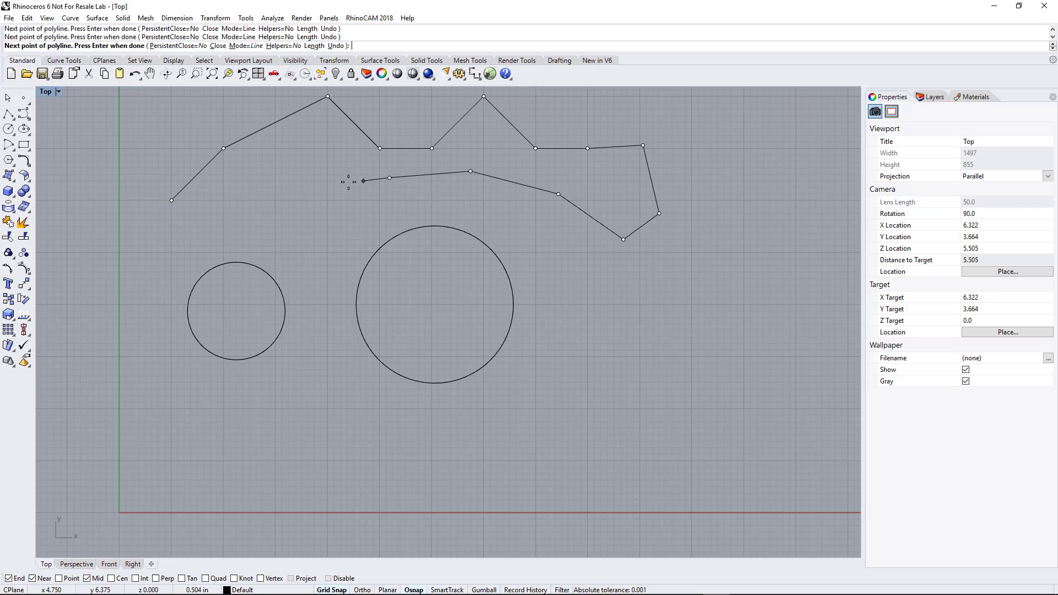
pyautogui.click(318, 187)
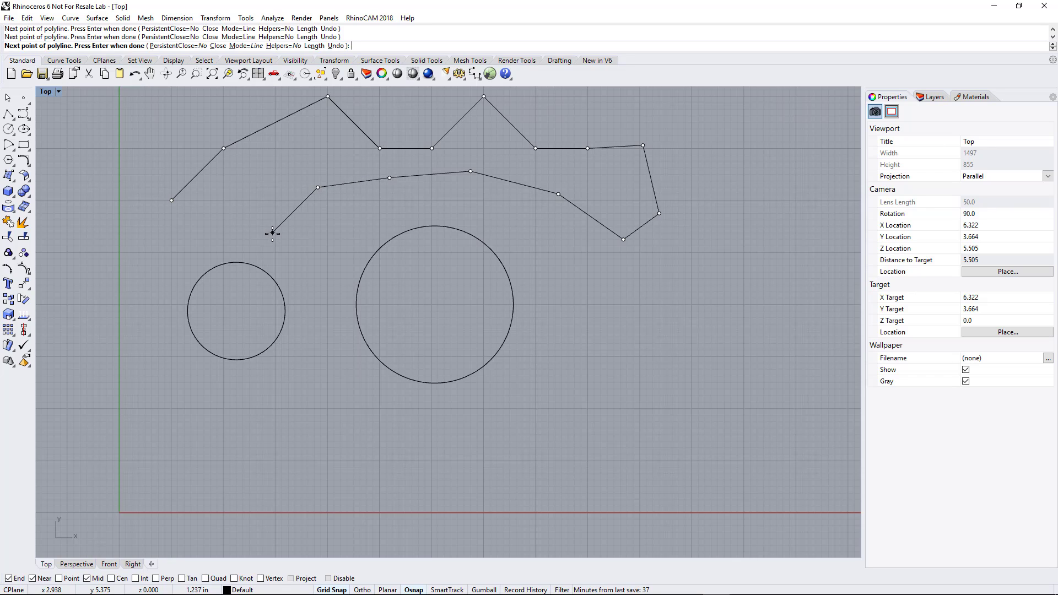
pyautogui.press('Return')
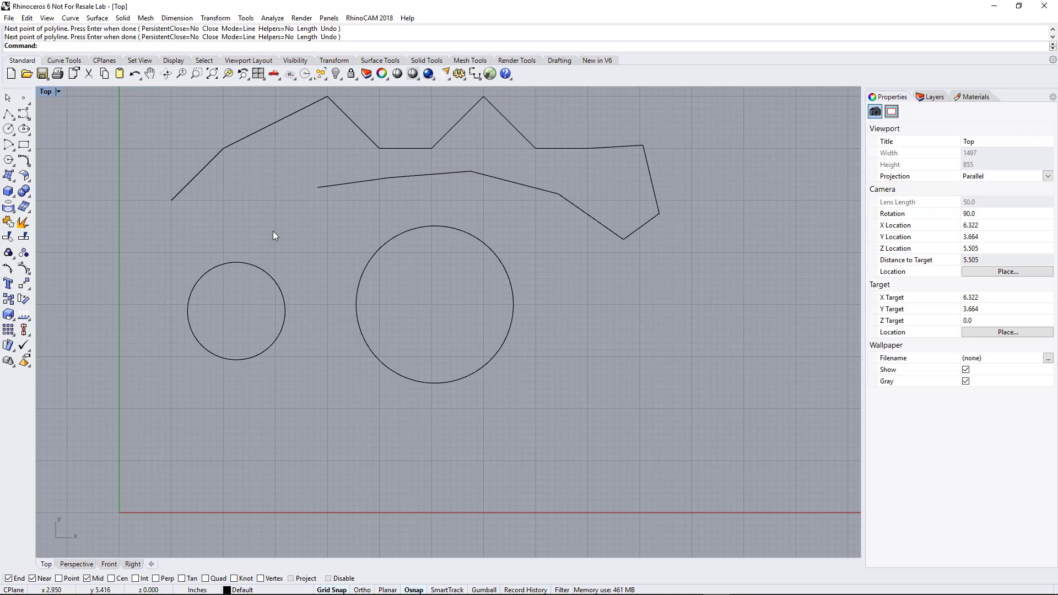
# Delete the zigzag polyline above the circles
pyautogui.click(199, 174)
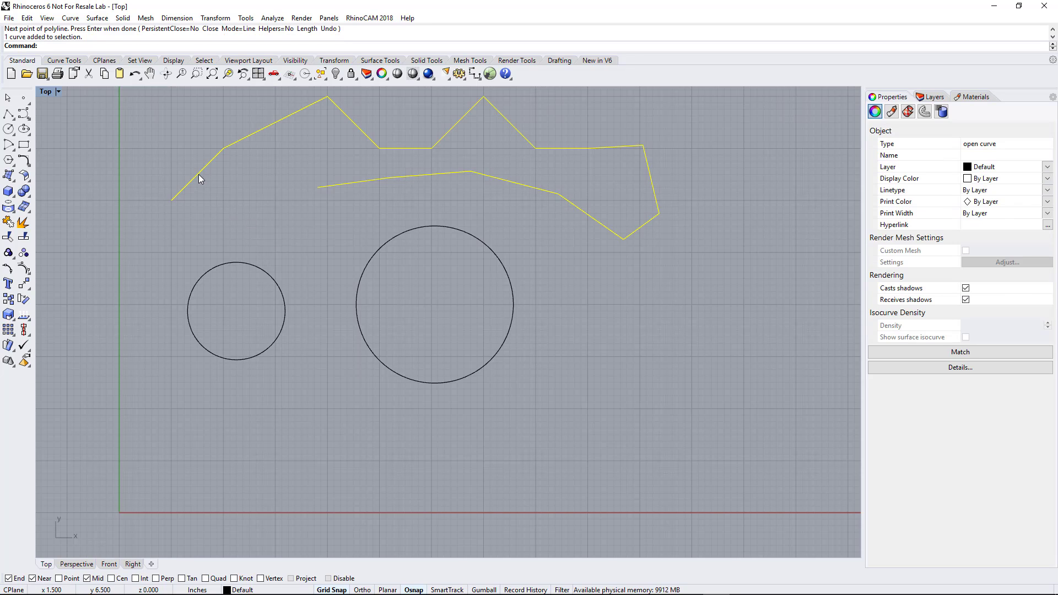
pyautogui.press('Delete')
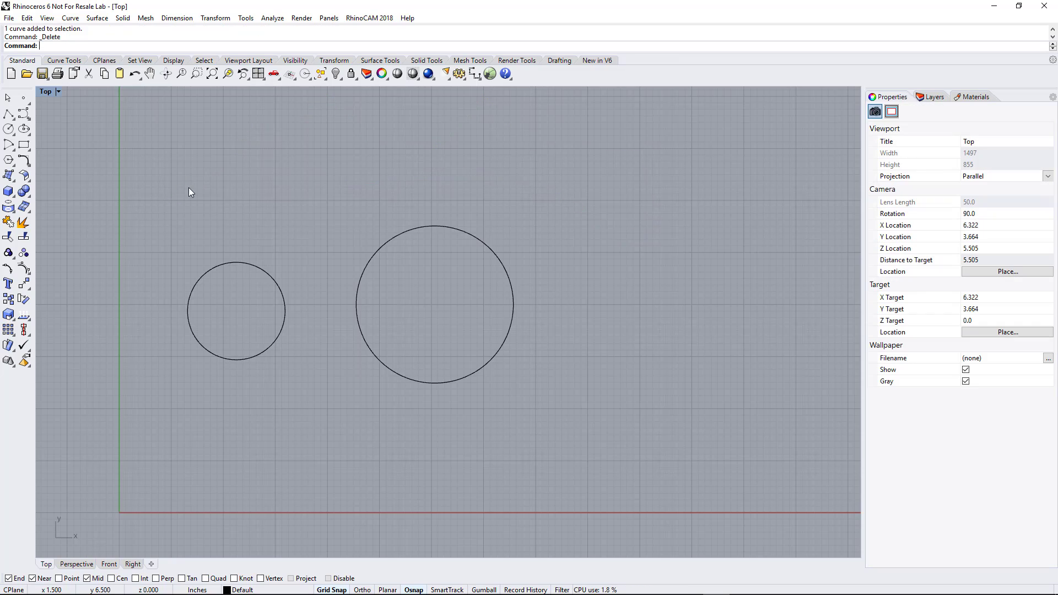
# Draw a horizontal line from its midpoint at 5,7 with an end at 7,7, and delete it
pyautogui.click(9, 115)
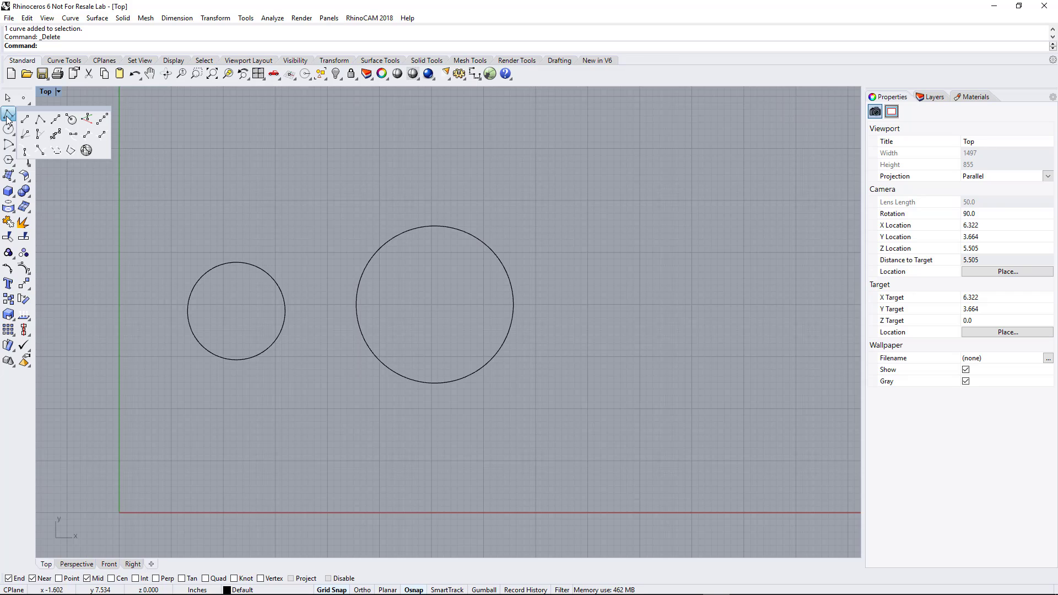
pyautogui.click(55, 121)
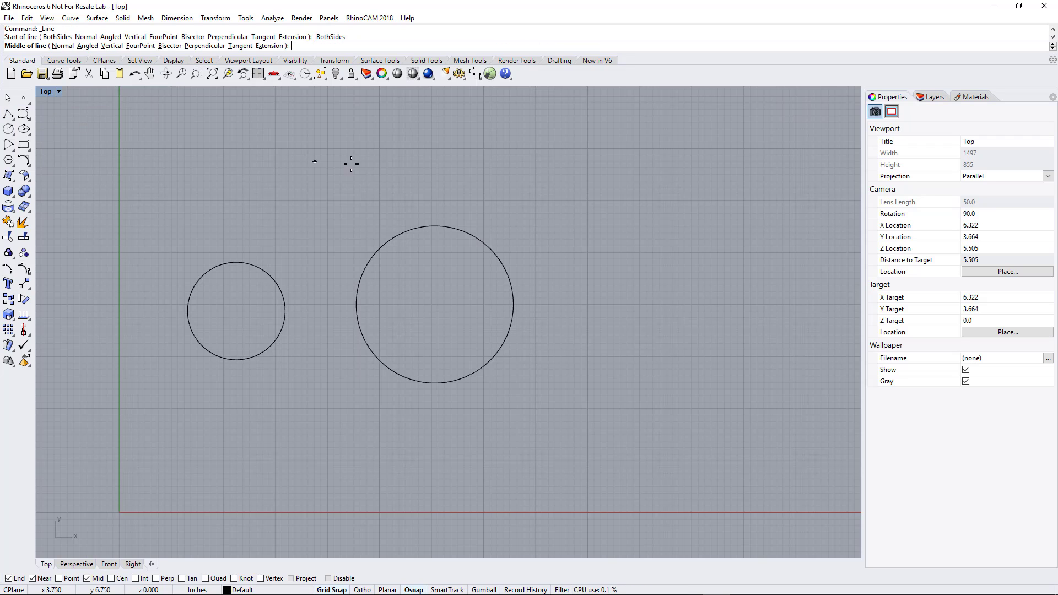
pyautogui.click(380, 149)
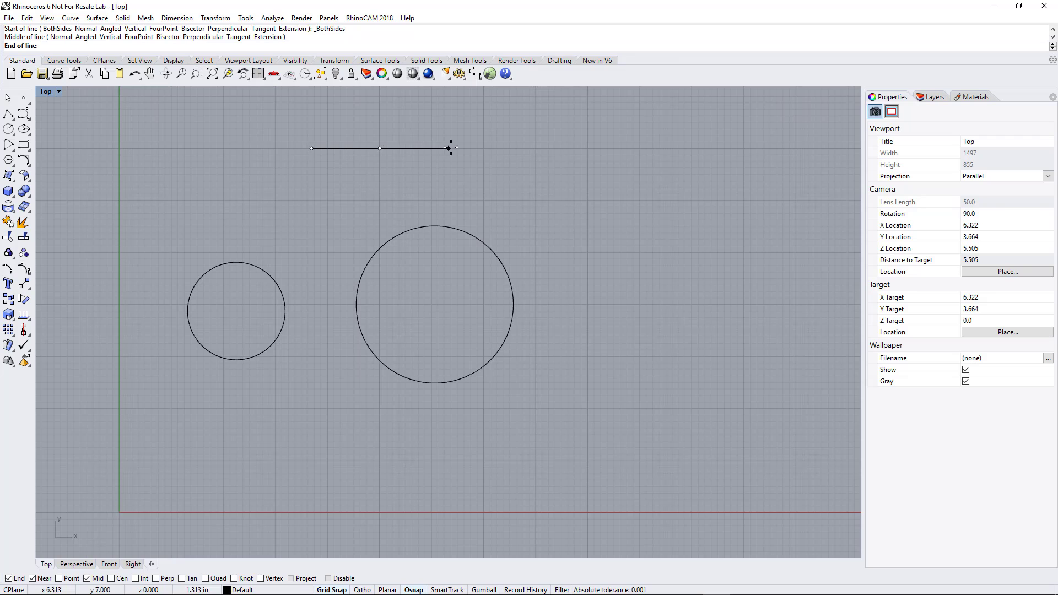
pyautogui.click(484, 149)
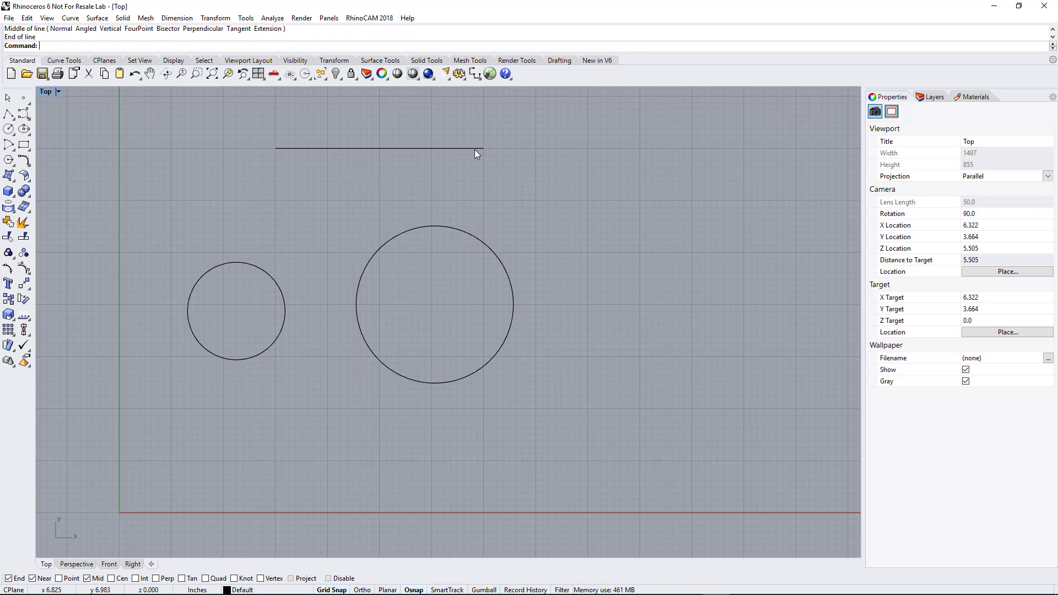
pyautogui.click(475, 150)
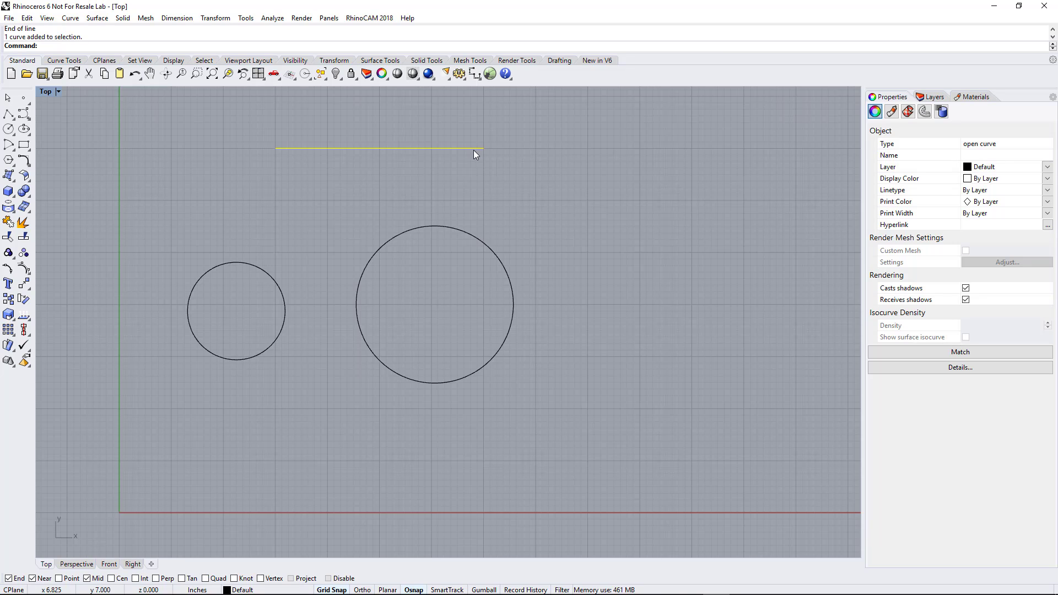
pyautogui.press('Delete')
# Repeat the midpoint line with its middle at 5,7, a typed half-length of 2 inches and a horizontal direction, and delete it
pyautogui.press('Return')
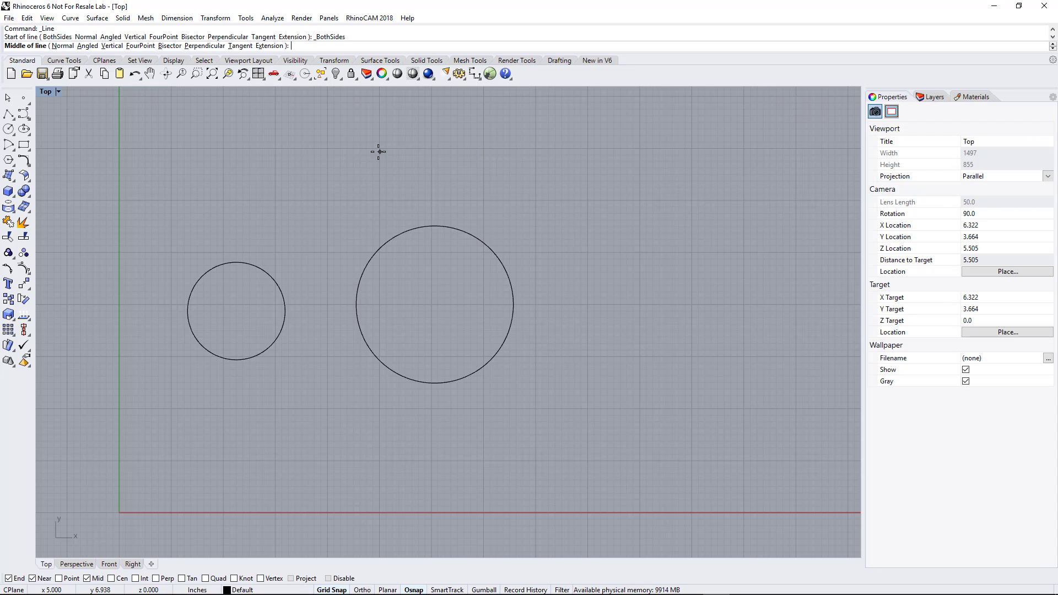
pyautogui.click(380, 148)
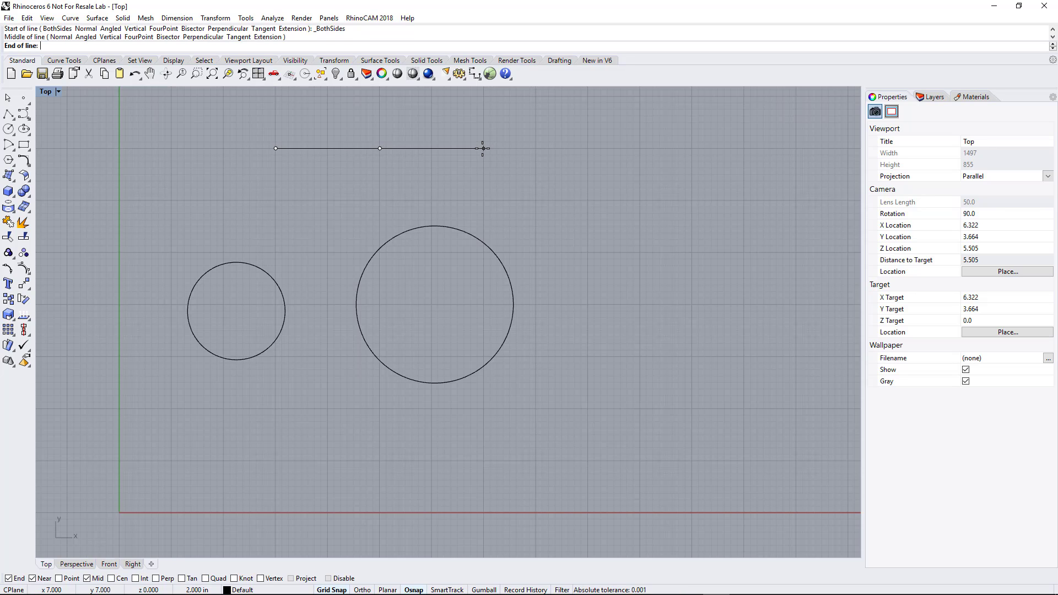
pyautogui.write('2')
pyautogui.press('Return')
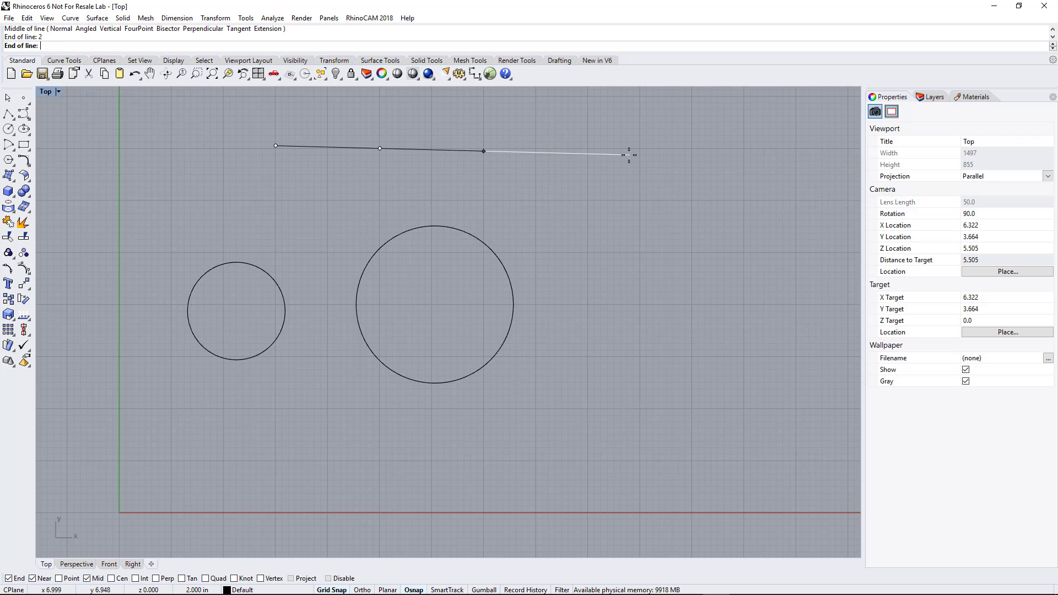
pyautogui.click(651, 149)
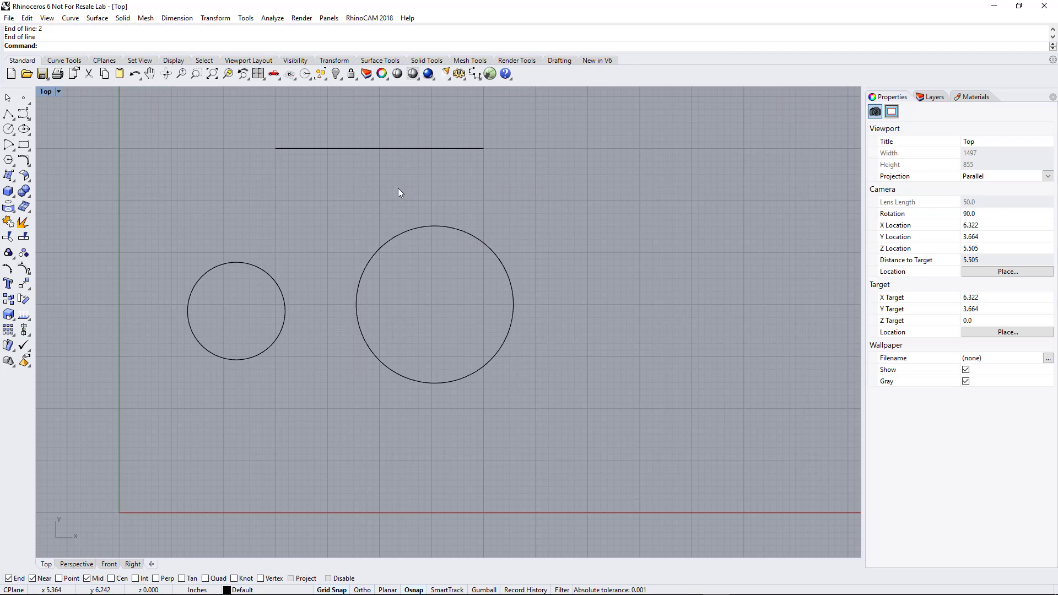
pyautogui.press('Escape')
pyautogui.click(380, 148)
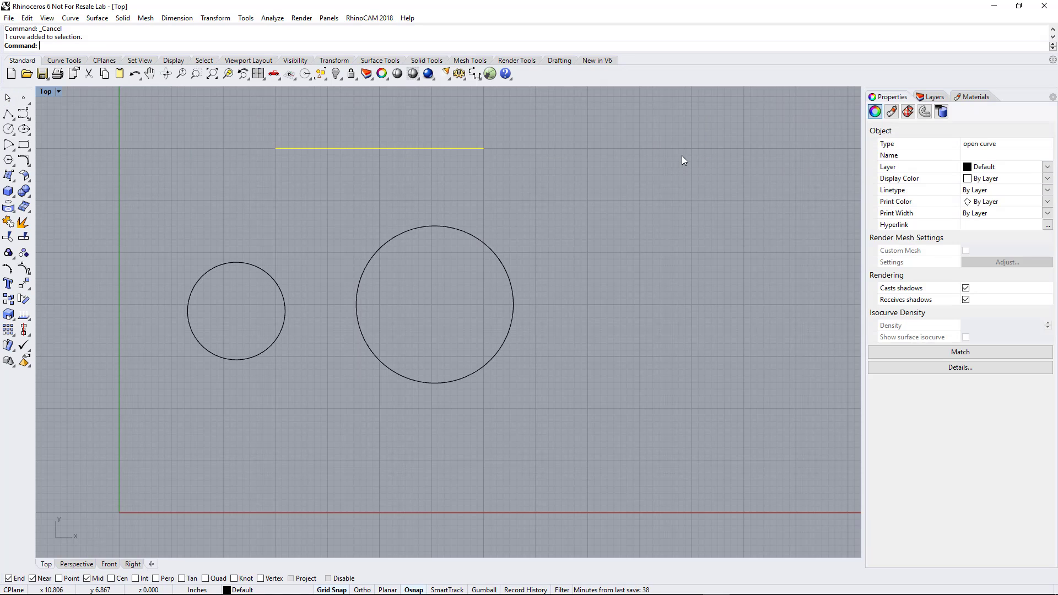
pyautogui.press('Delete')
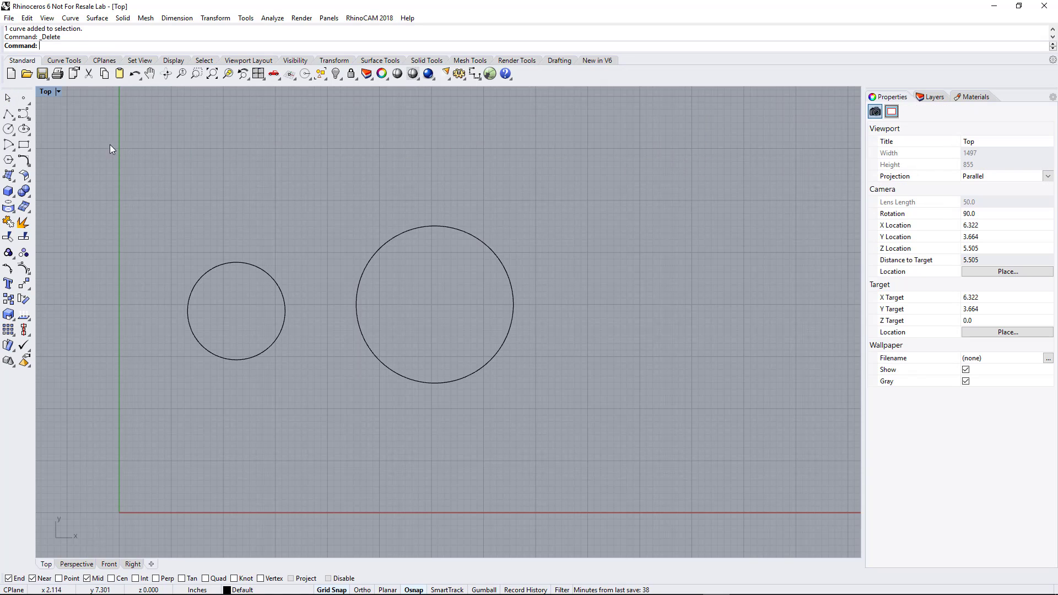
# Draw a 3-inch angled line at a pivot angle of -30 from a vertical base line starting at 10,3, and delete it
pyautogui.click(8, 114)
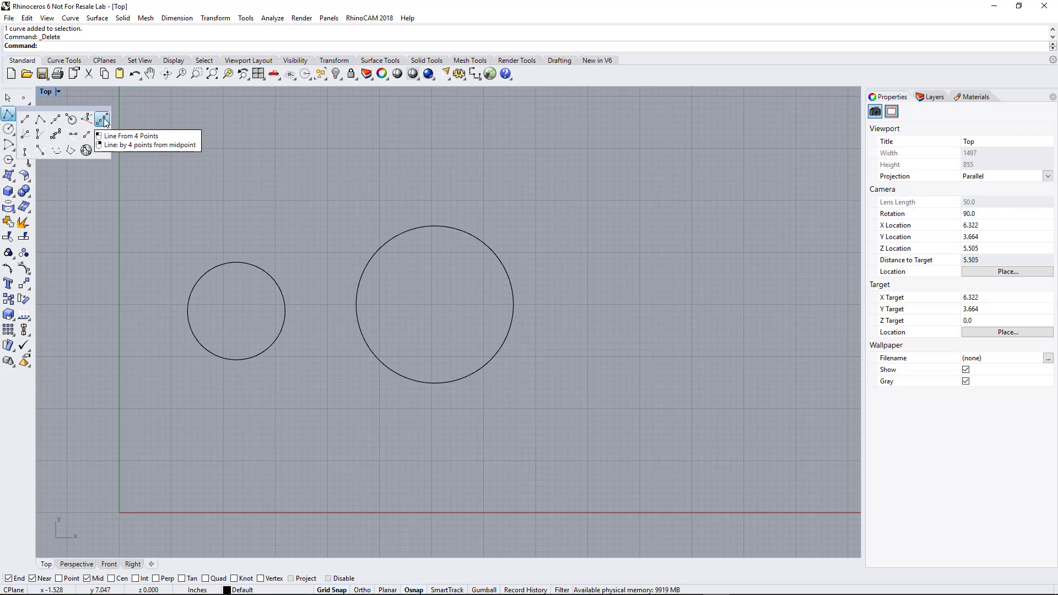
pyautogui.click(41, 135)
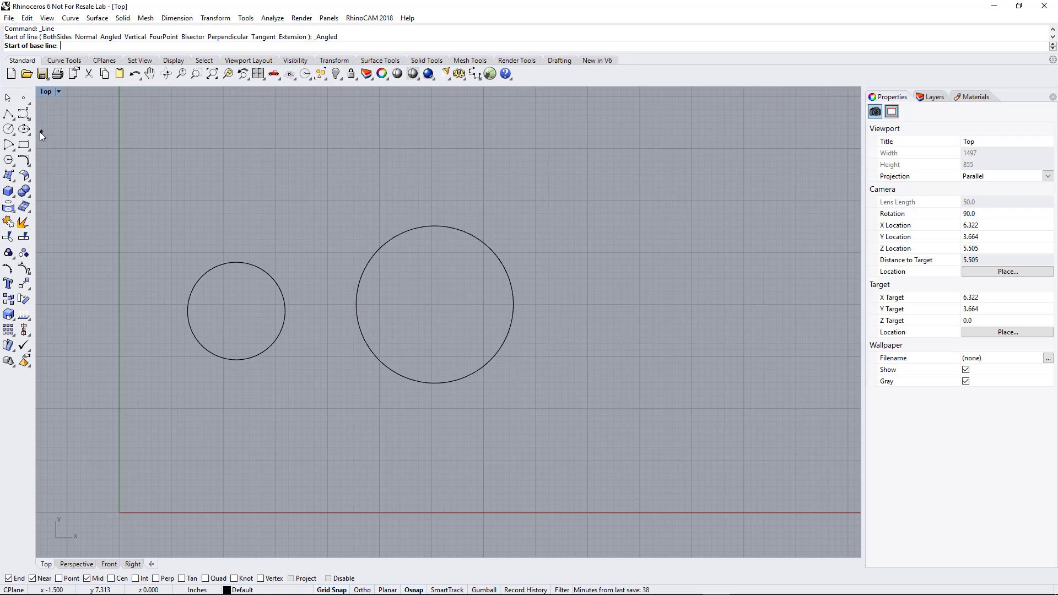
pyautogui.click(639, 357)
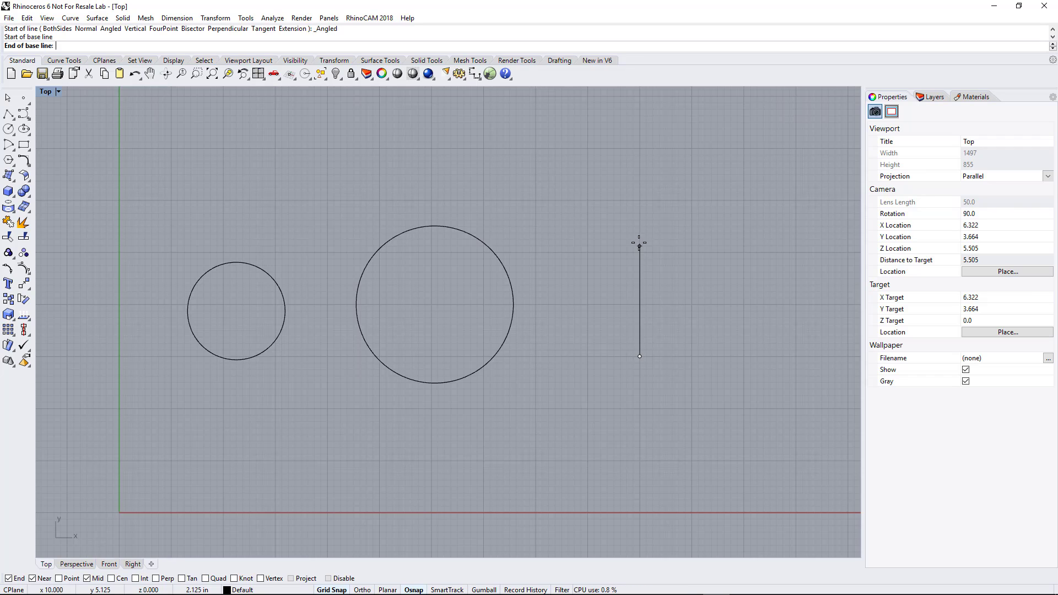
pyautogui.click(639, 199)
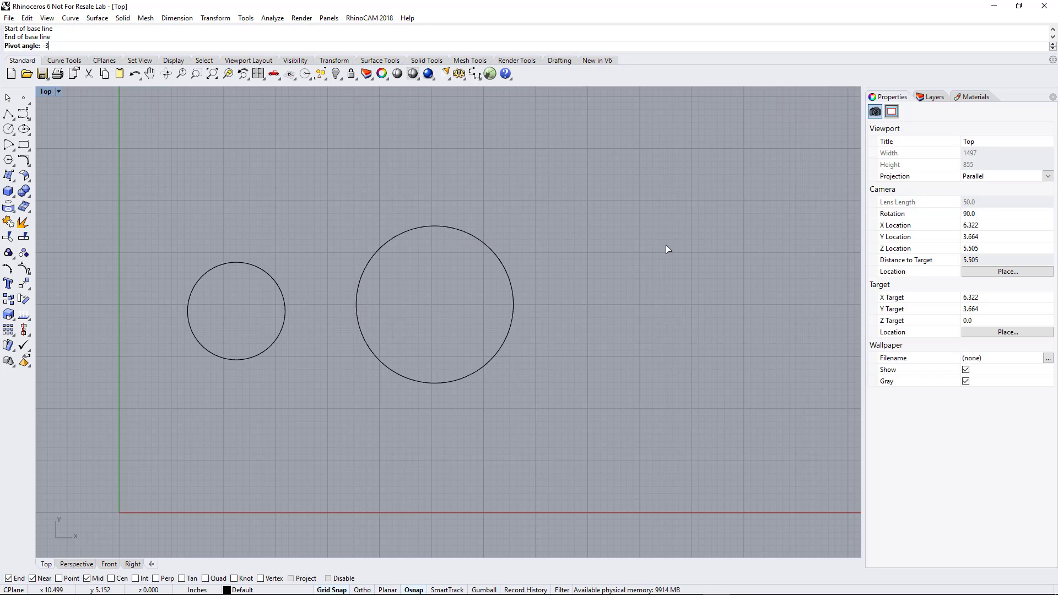
pyautogui.press('Return')
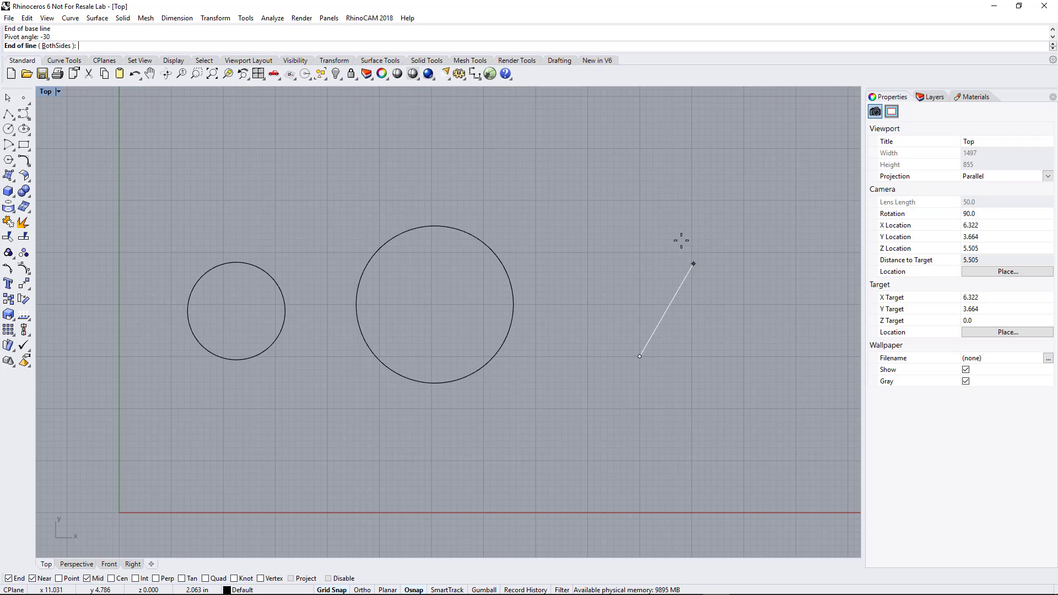
pyautogui.write('3')
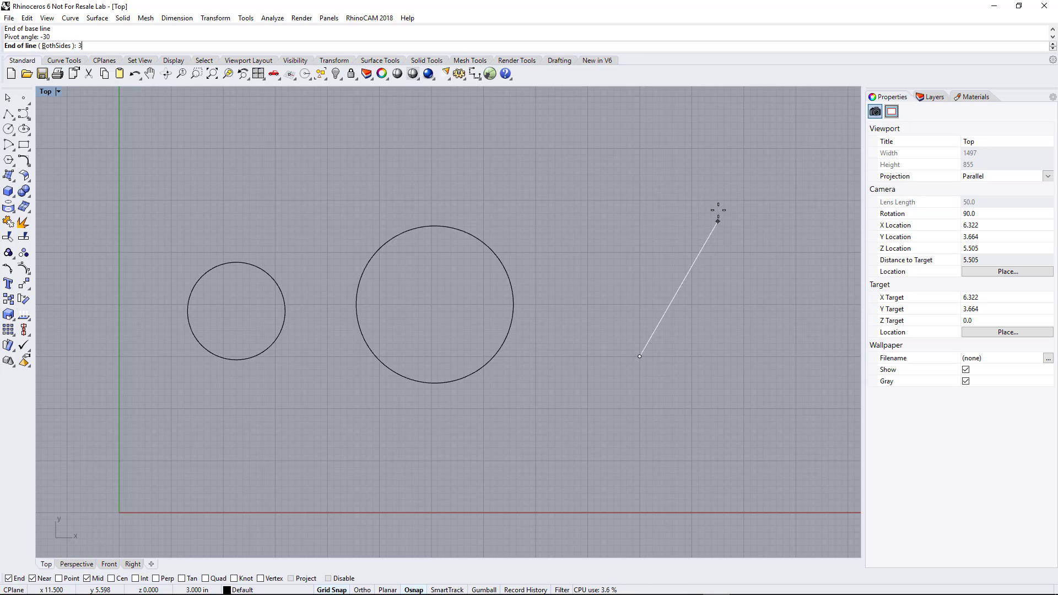
pyautogui.press('Return')
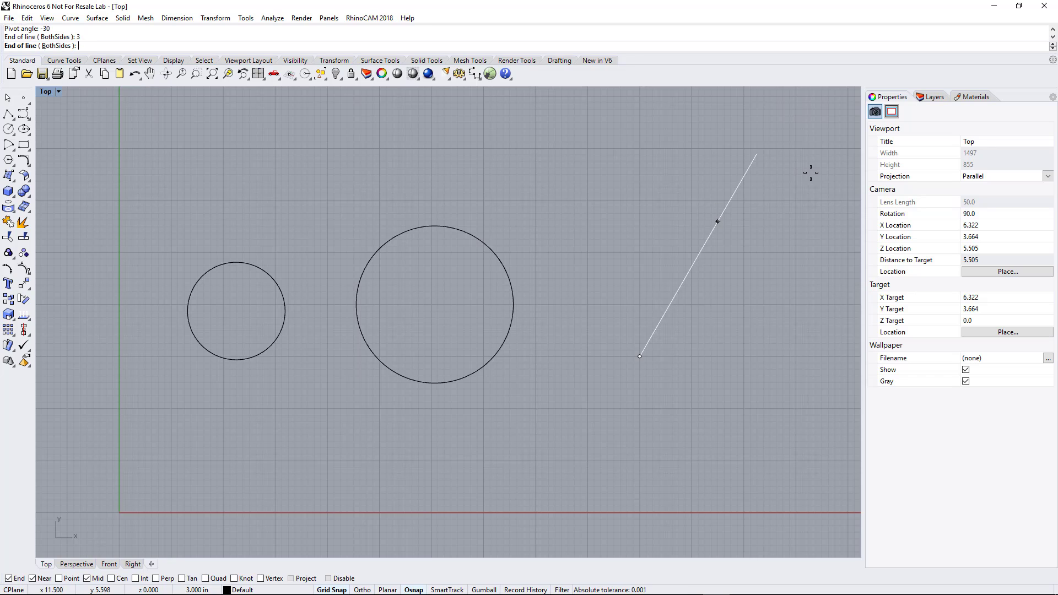
pyautogui.click(757, 172)
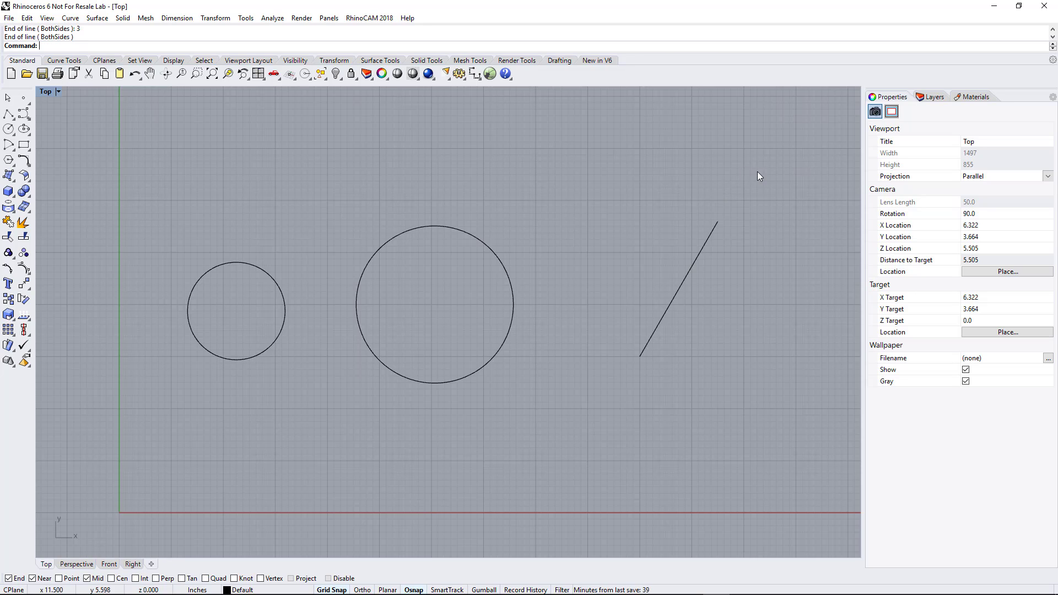
pyautogui.click(701, 254)
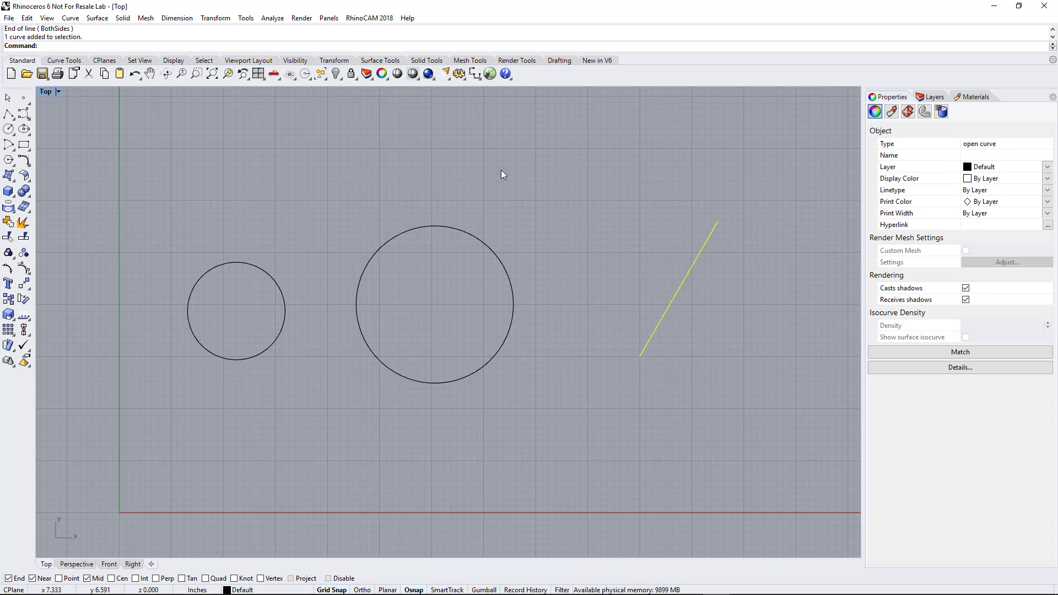
pyautogui.press('Delete')
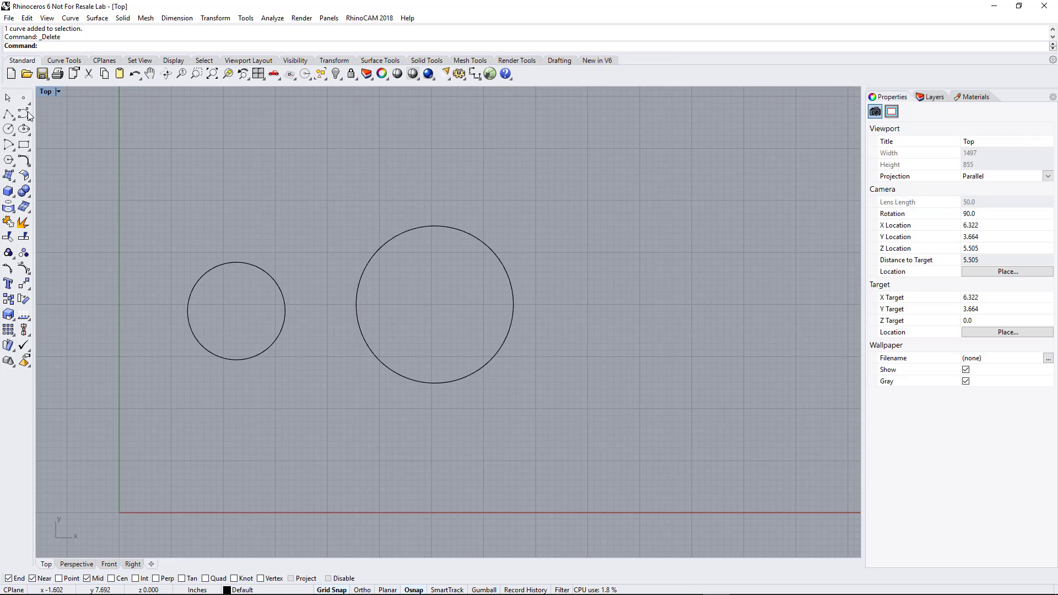
# Draw a line perpendicular to the large circle, outward from its right side, and delete it
pyautogui.click(9, 114)
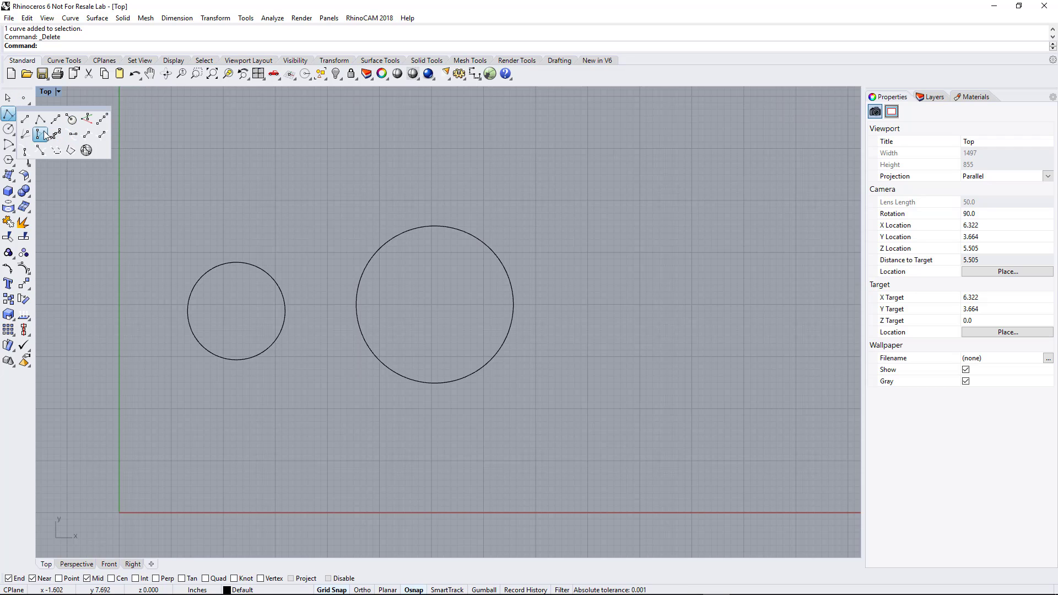
pyautogui.click(74, 134)
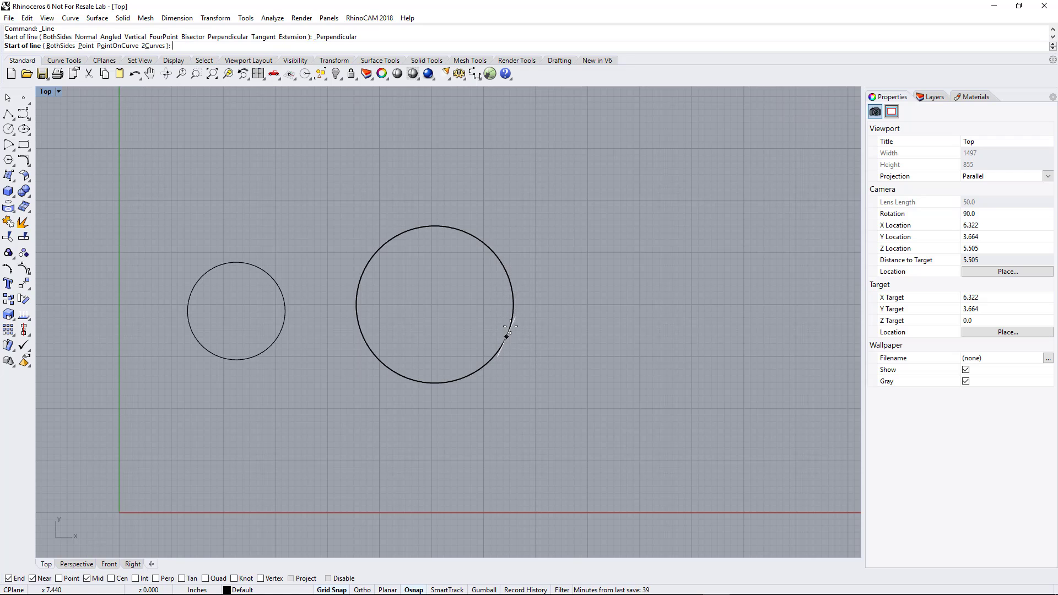
pyautogui.click(505, 271)
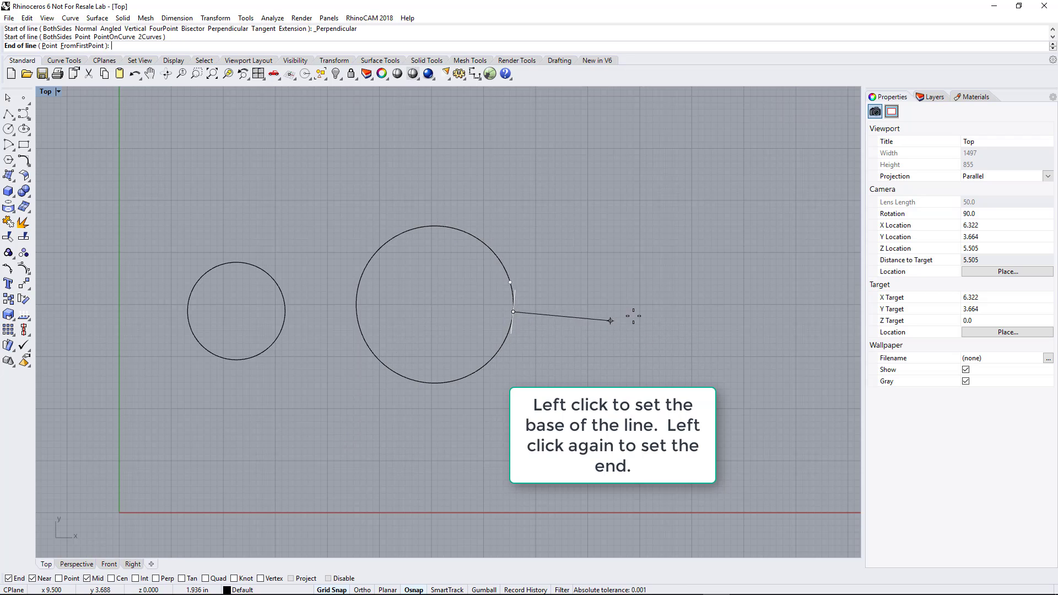
pyautogui.click(671, 302)
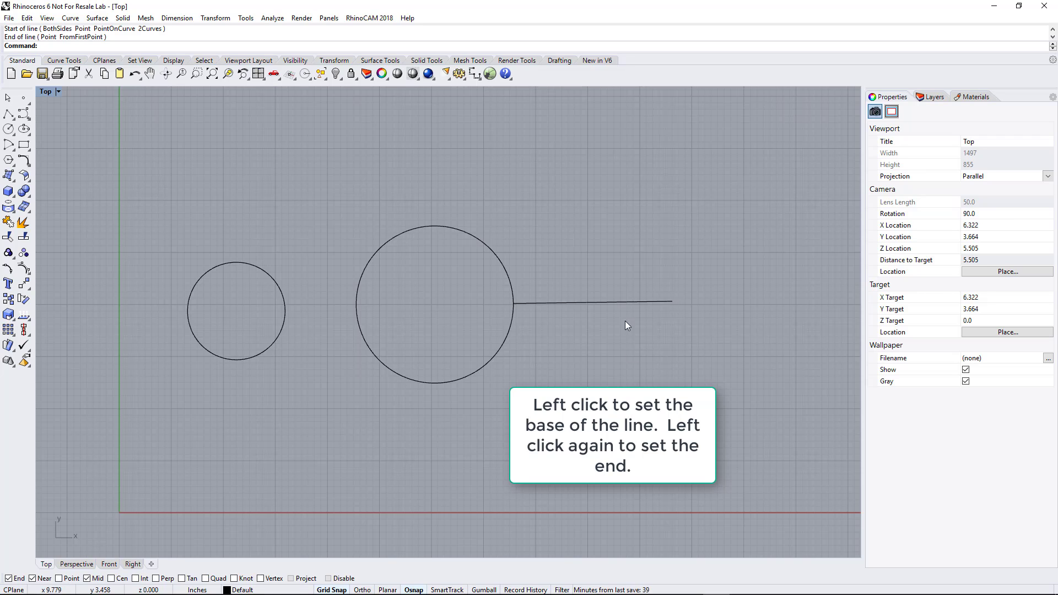
pyautogui.click(615, 302)
pyautogui.press('Delete')
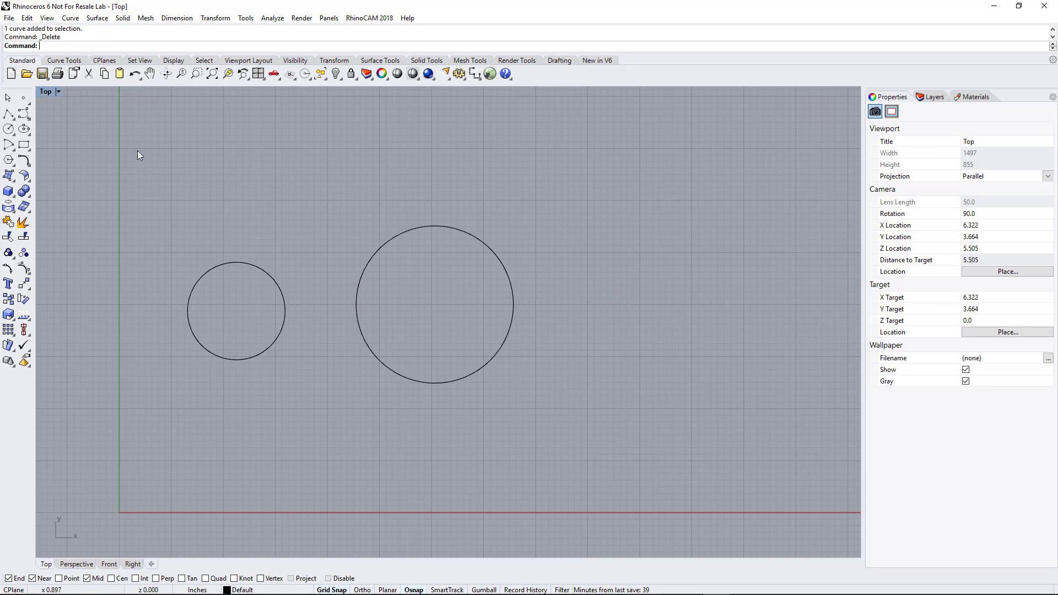
# Draw a line perpendicular to both circles across the gap between them, and delete it
pyautogui.click(8, 115)
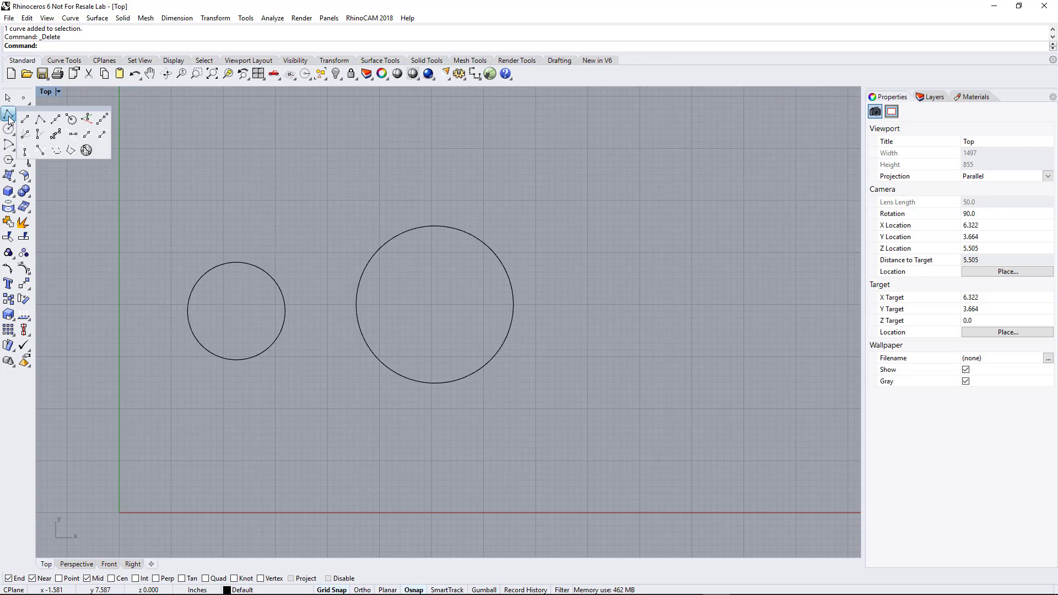
pyautogui.click(75, 135)
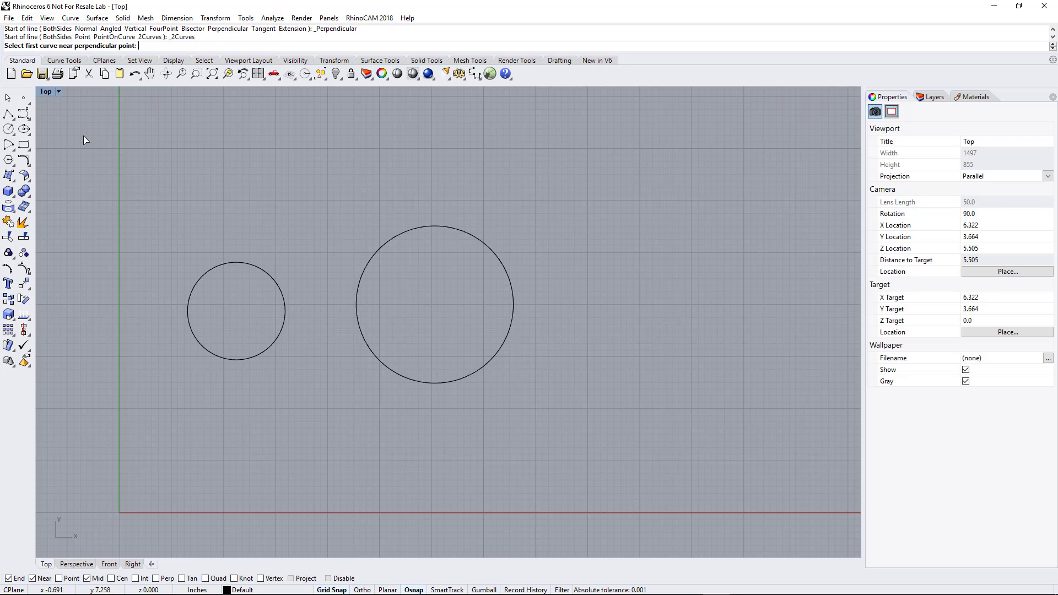
pyautogui.click(267, 349)
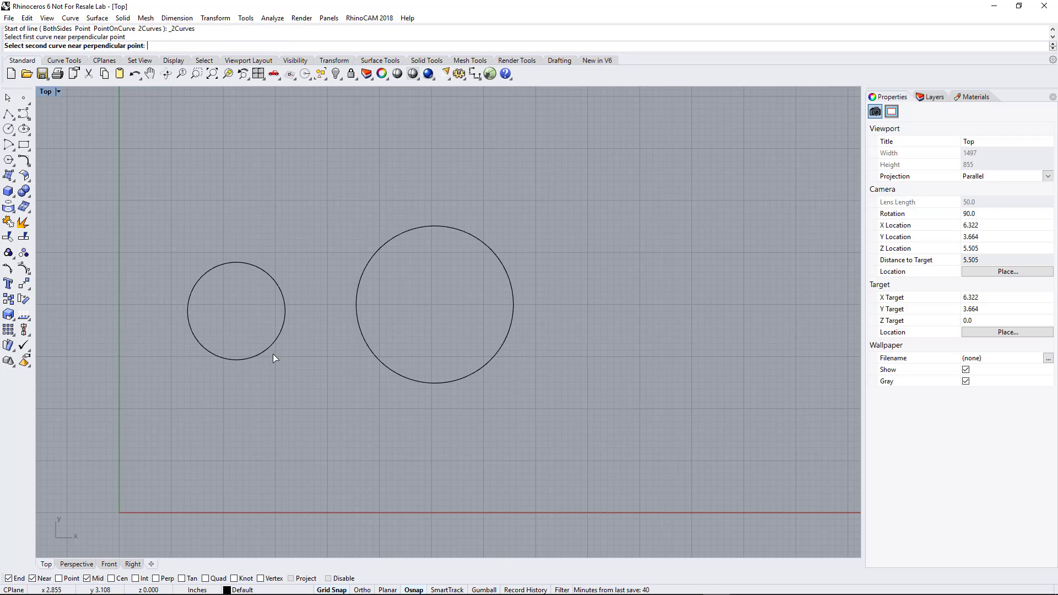
pyautogui.click(385, 366)
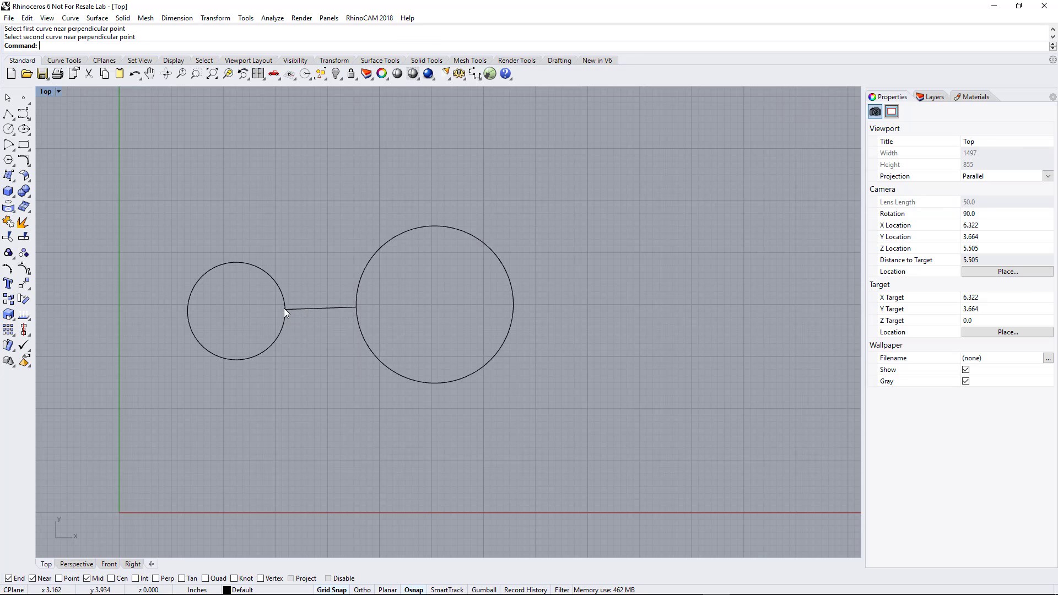
pyautogui.click(8, 98)
pyautogui.click(312, 309)
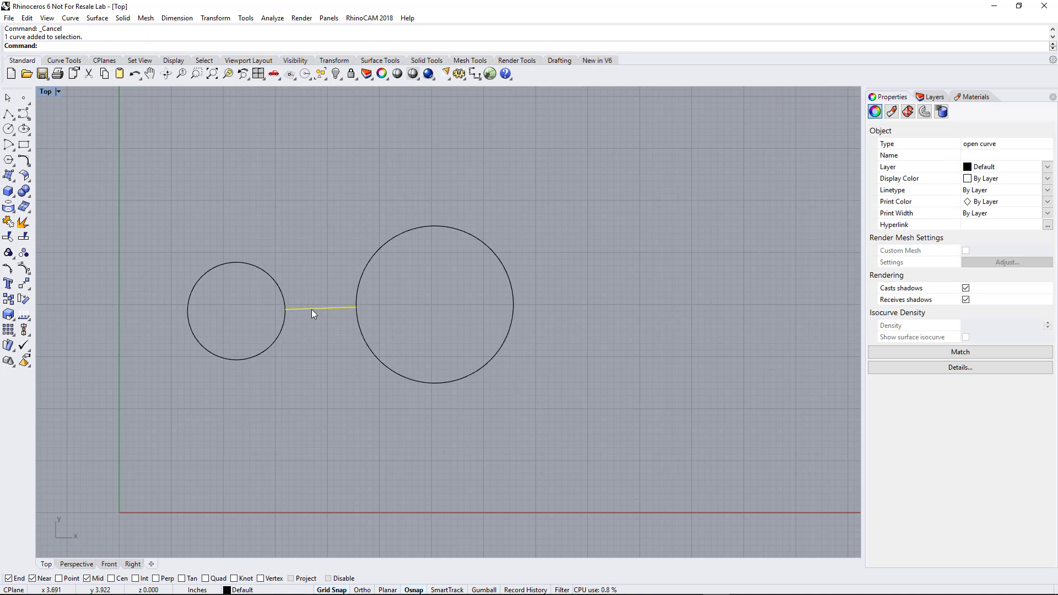
pyautogui.press('Delete')
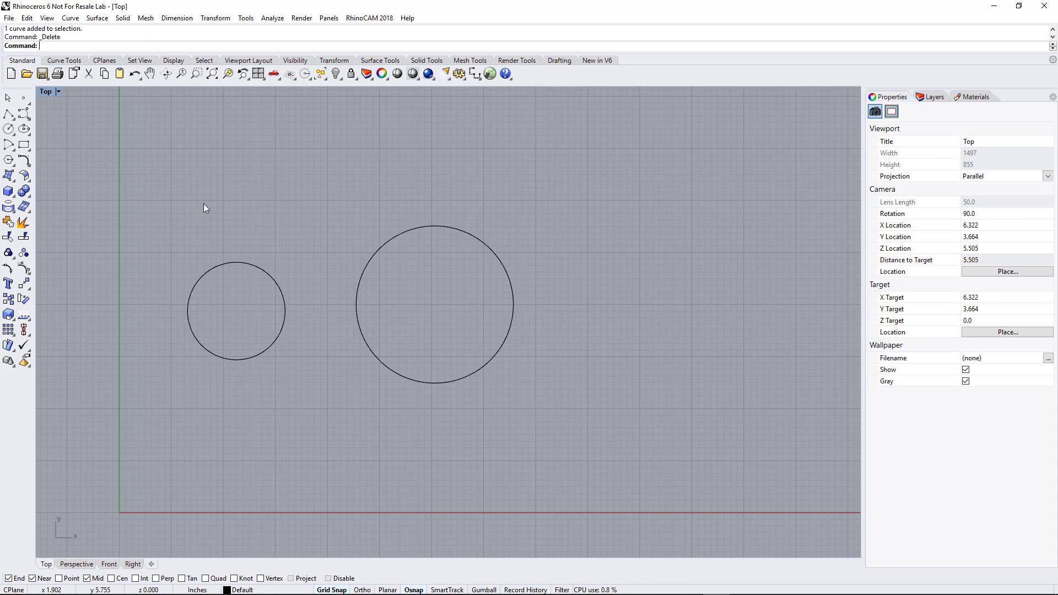
# Draw a line tangent to the small circle's underside, ending on the large circle's left edge, and delete it
pyautogui.click(10, 117)
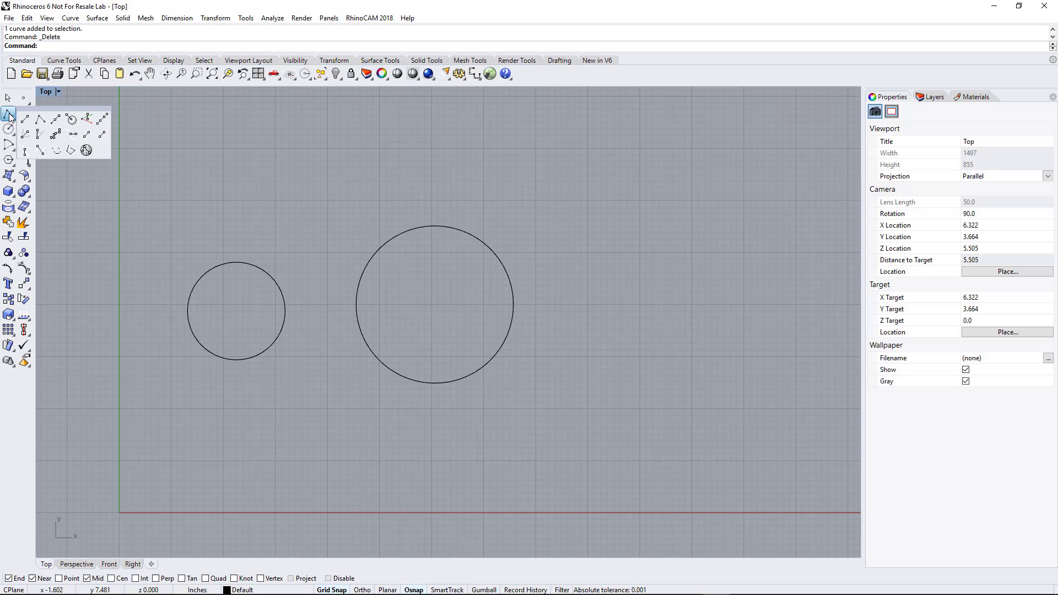
pyautogui.click(101, 136)
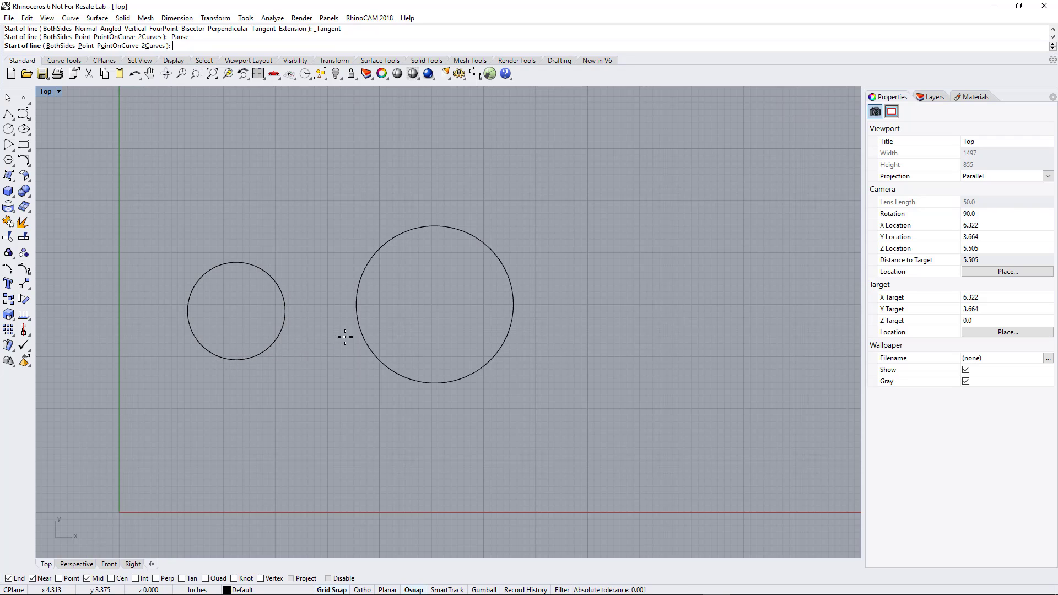
pyautogui.click(236, 360)
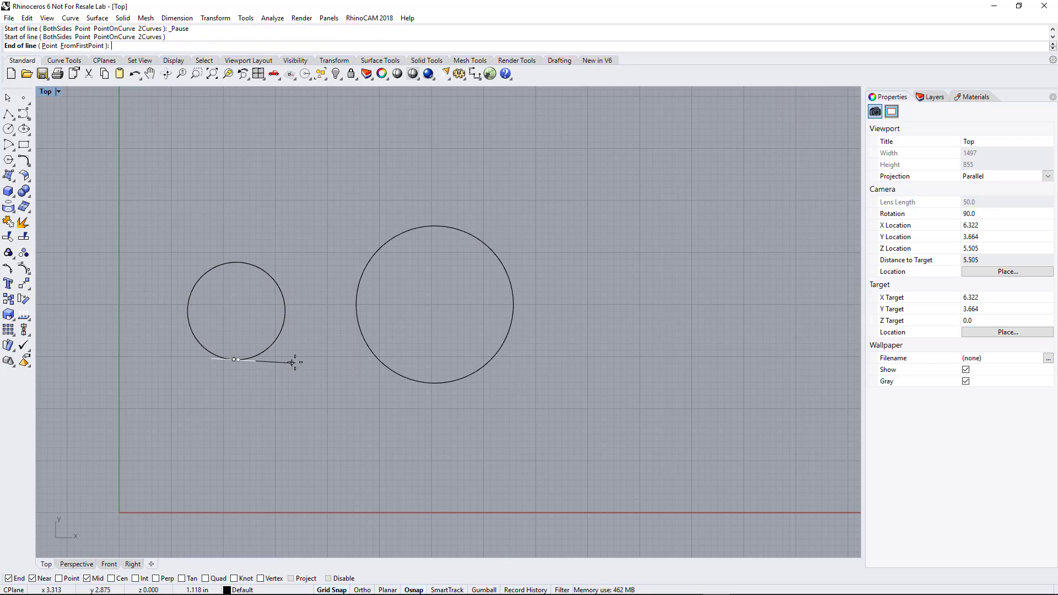
pyautogui.click(360, 326)
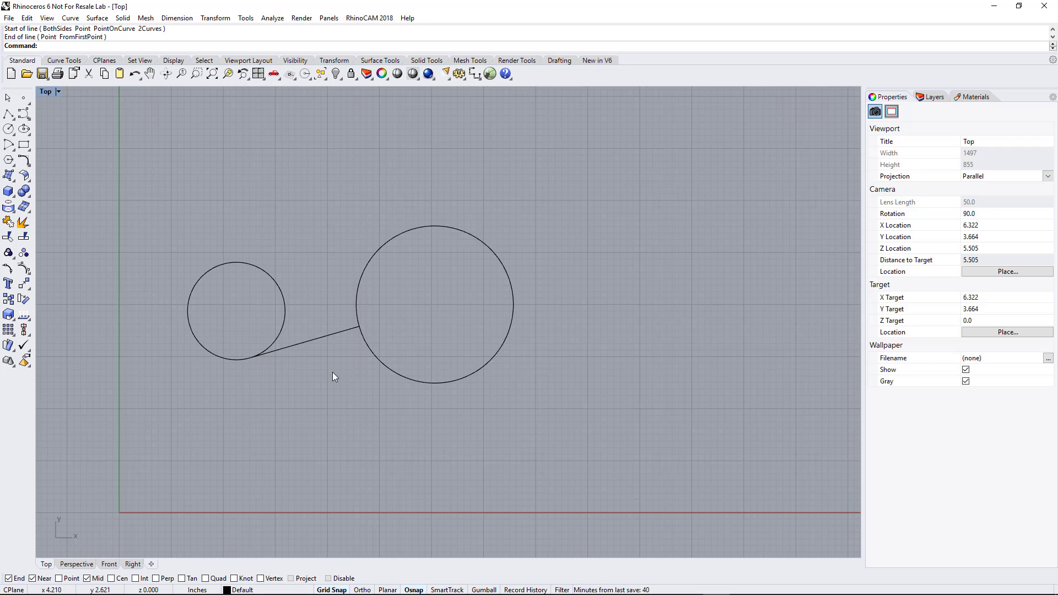
pyautogui.click(323, 342)
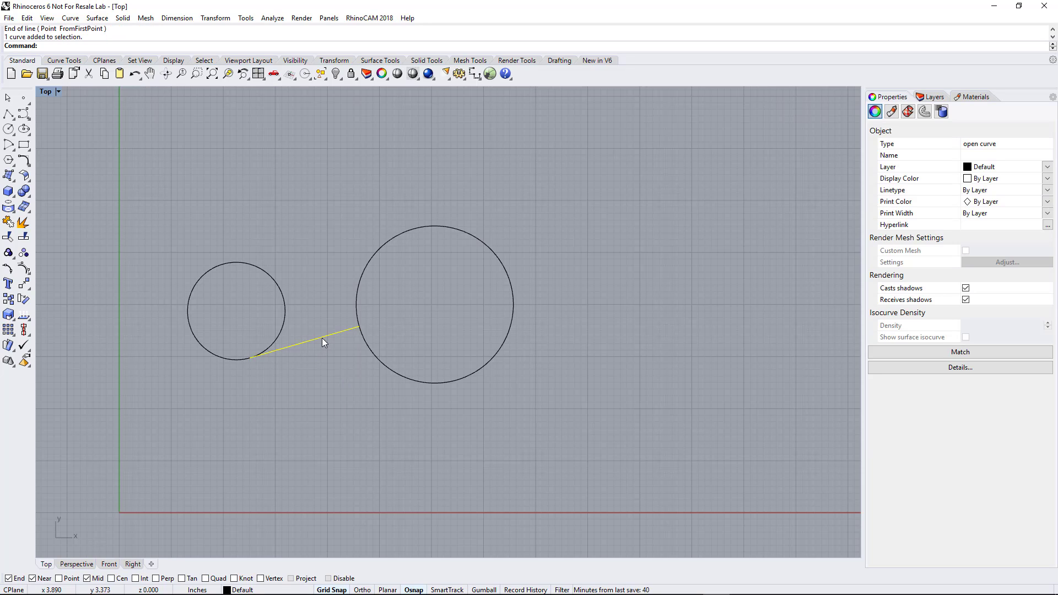
pyautogui.press('Delete')
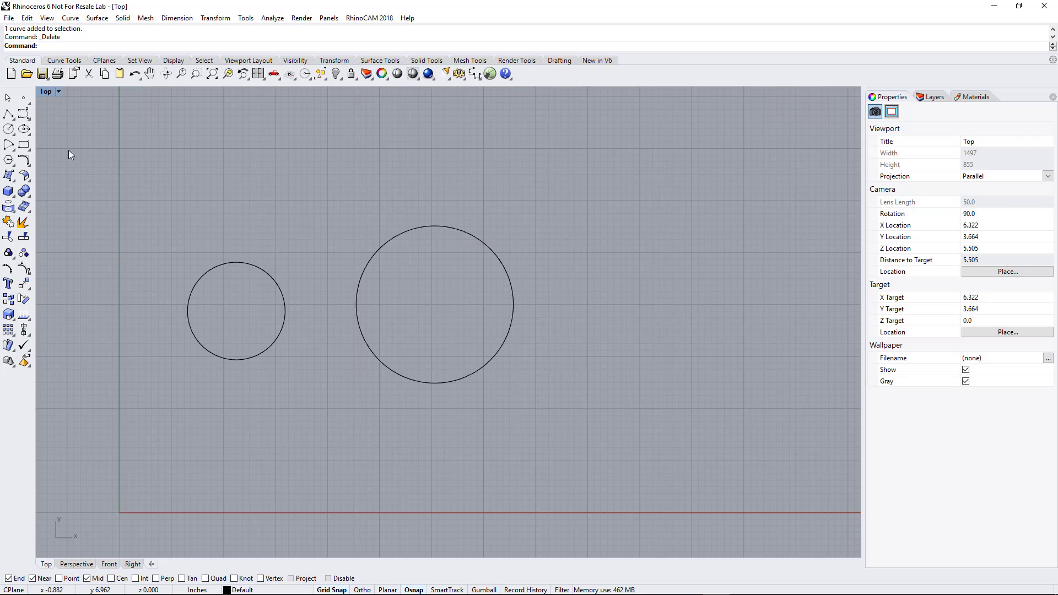
# Draw a line tangent to the large circle's lower edge, ending in empty space to its lower right, and delete it
pyautogui.click(9, 116)
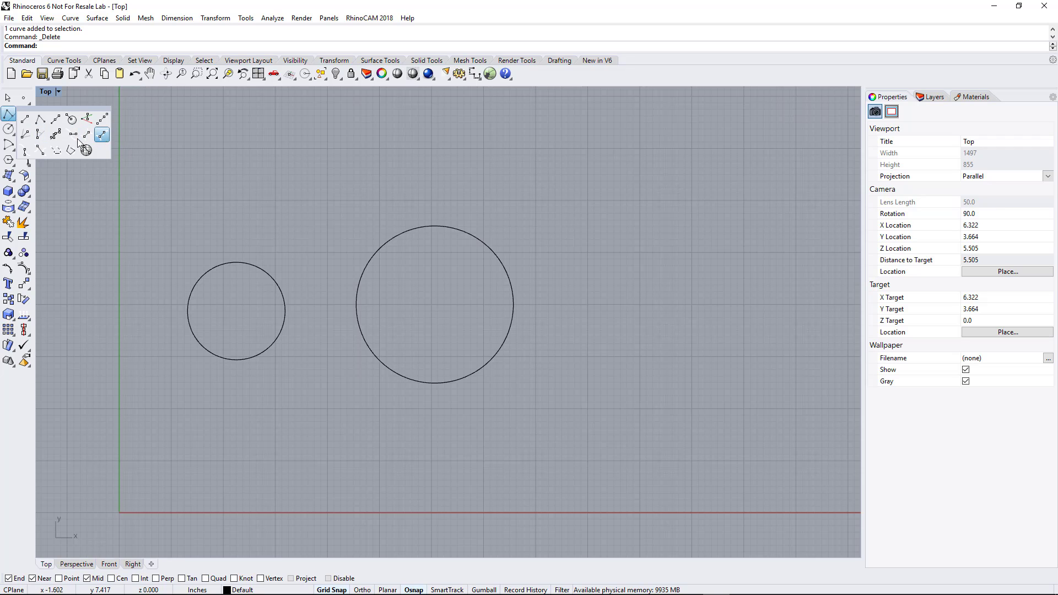
pyautogui.click(24, 154)
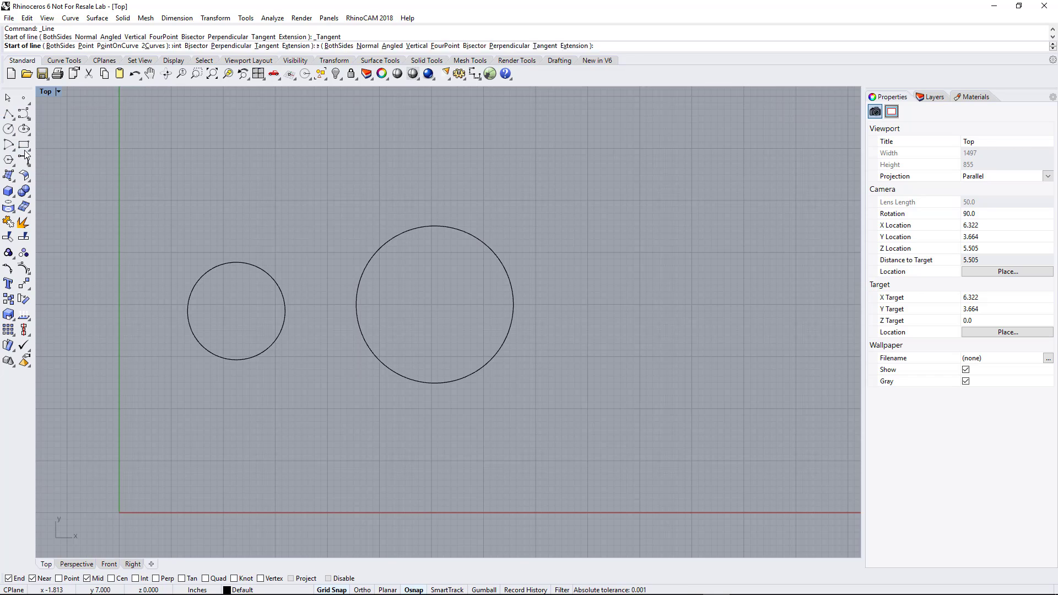
pyautogui.click(467, 376)
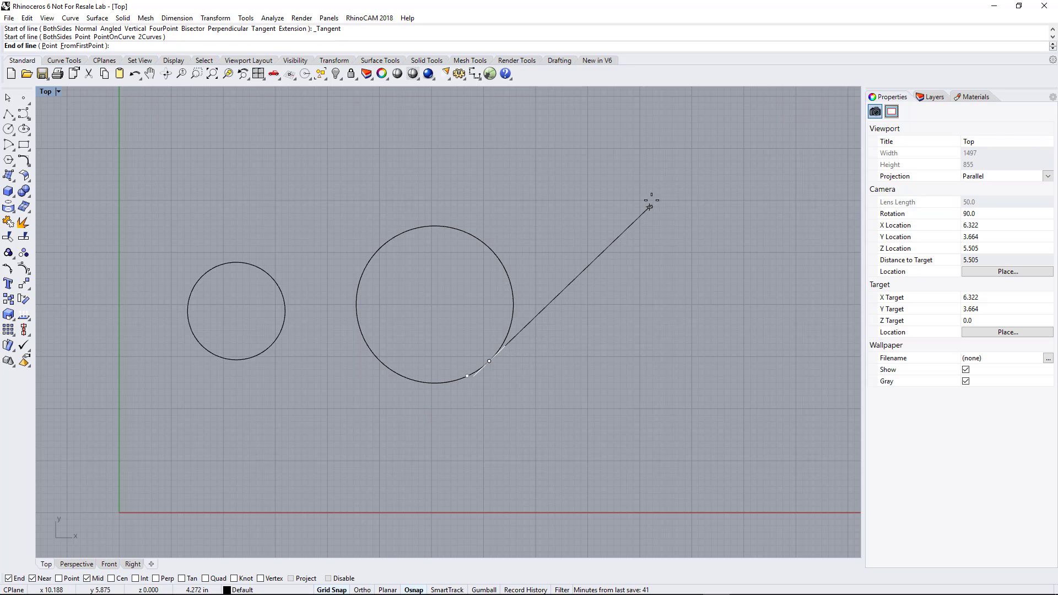
pyautogui.click(605, 349)
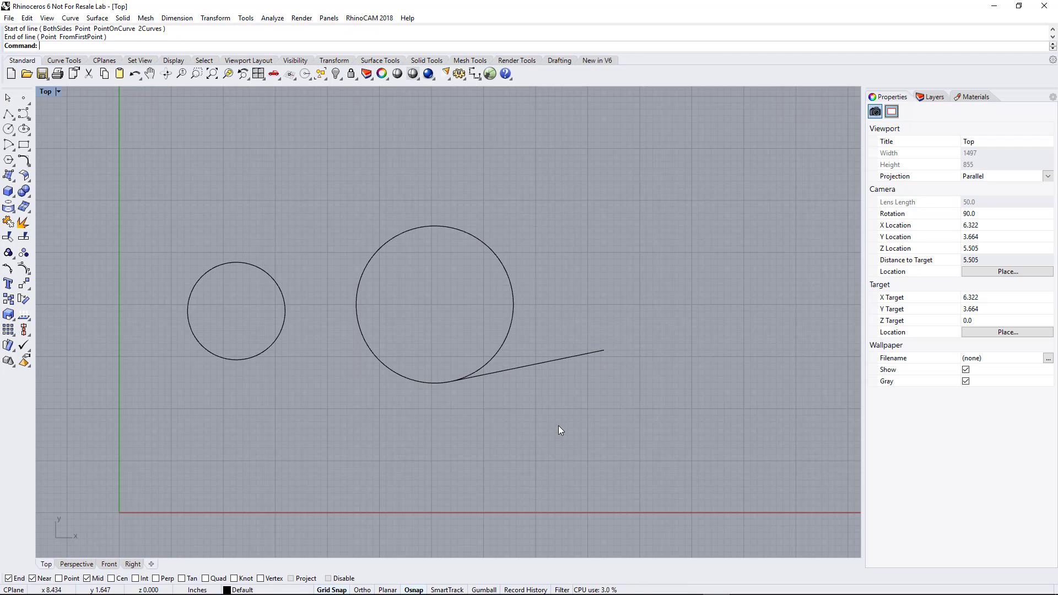
pyautogui.click(533, 366)
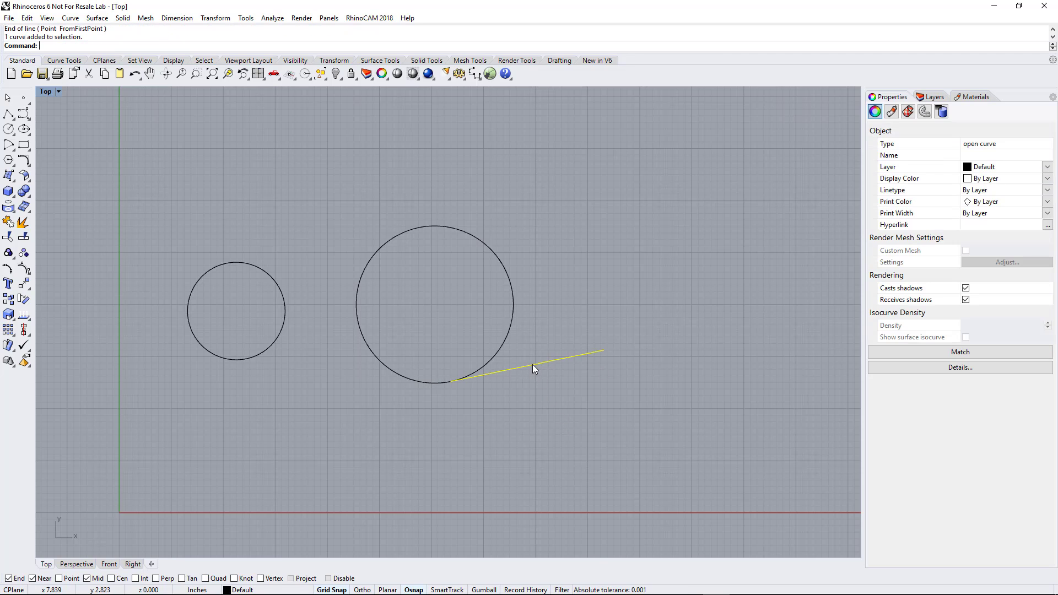
pyautogui.press('Delete')
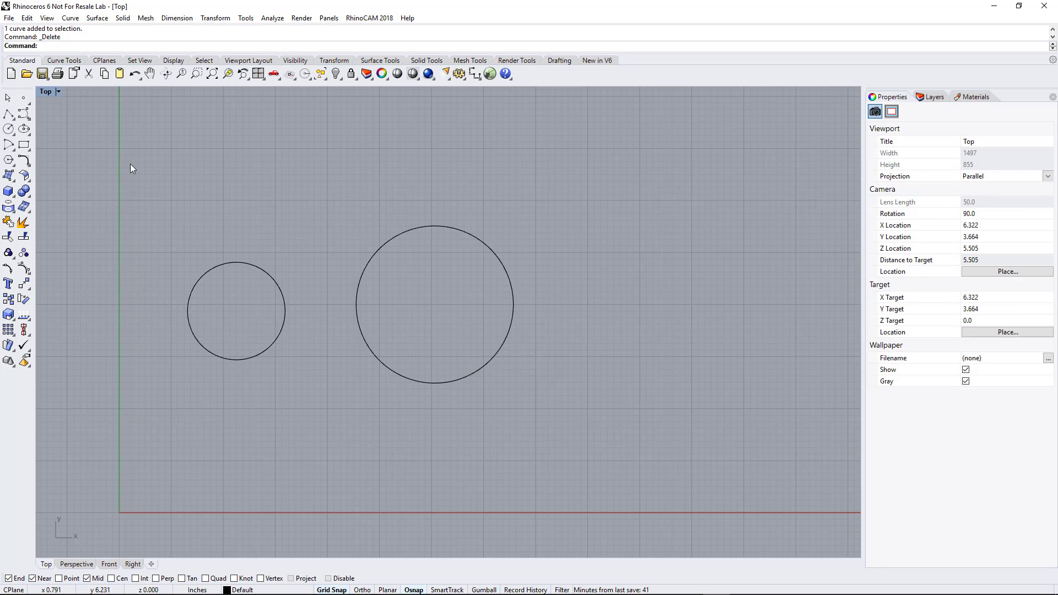
# Draw two lines tangent to both circles, one across their tops and one across their bottoms
pyautogui.click(6, 114)
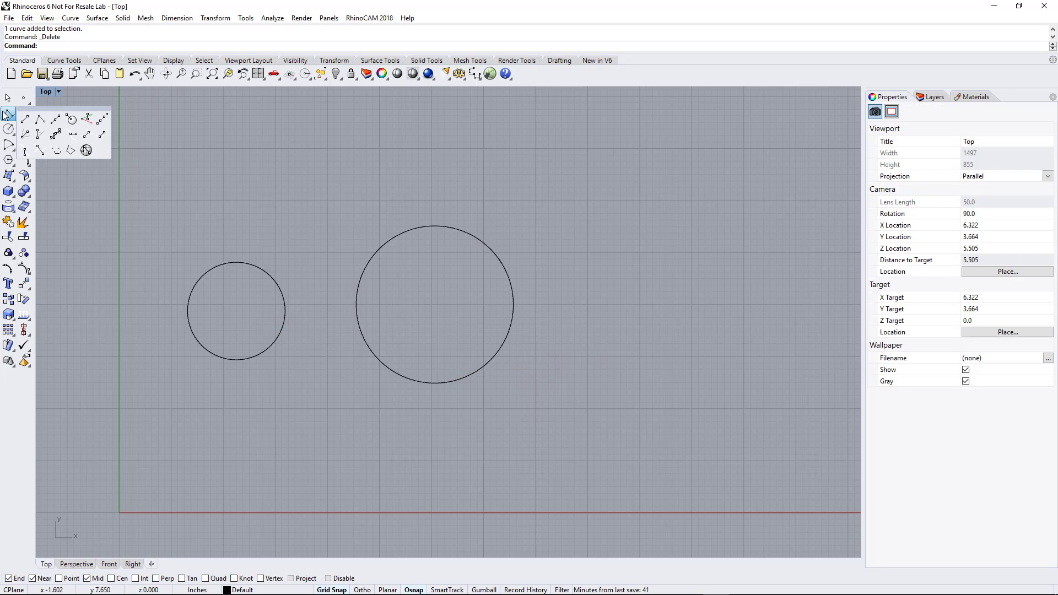
pyautogui.click(40, 151)
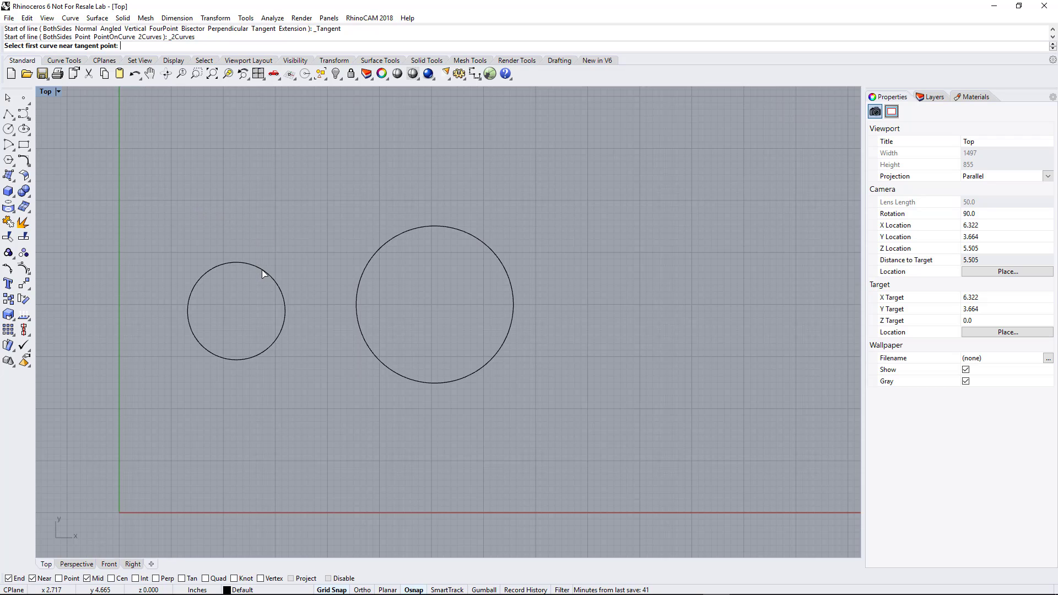
pyautogui.click(239, 263)
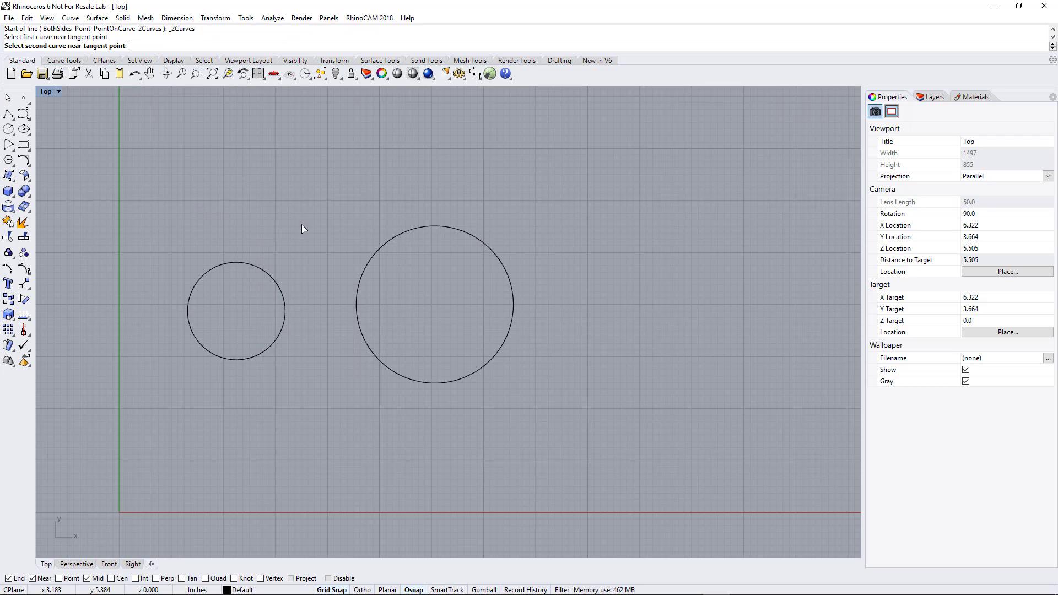
pyautogui.click(436, 225)
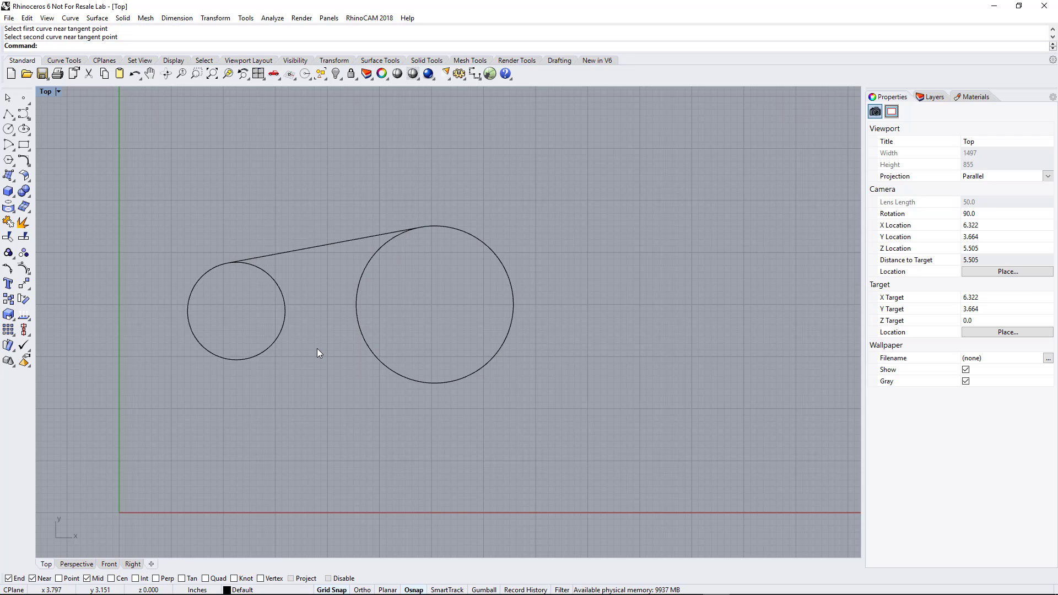
pyautogui.press('Return')
pyautogui.click(241, 360)
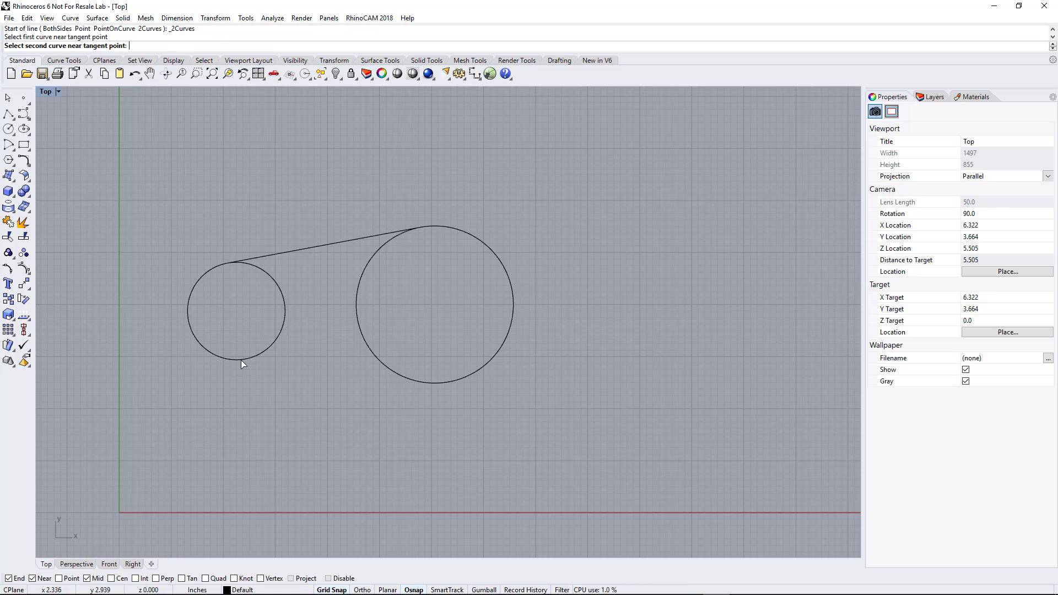
pyautogui.click(425, 382)
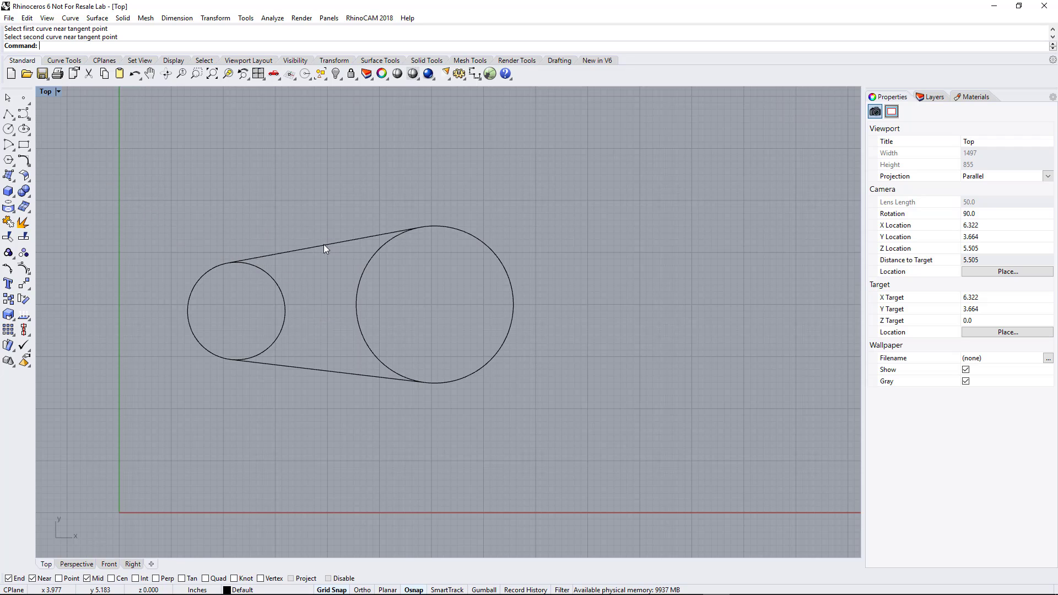
# Delete the upper and lower tangent lines between the two circles
pyautogui.click(8, 97)
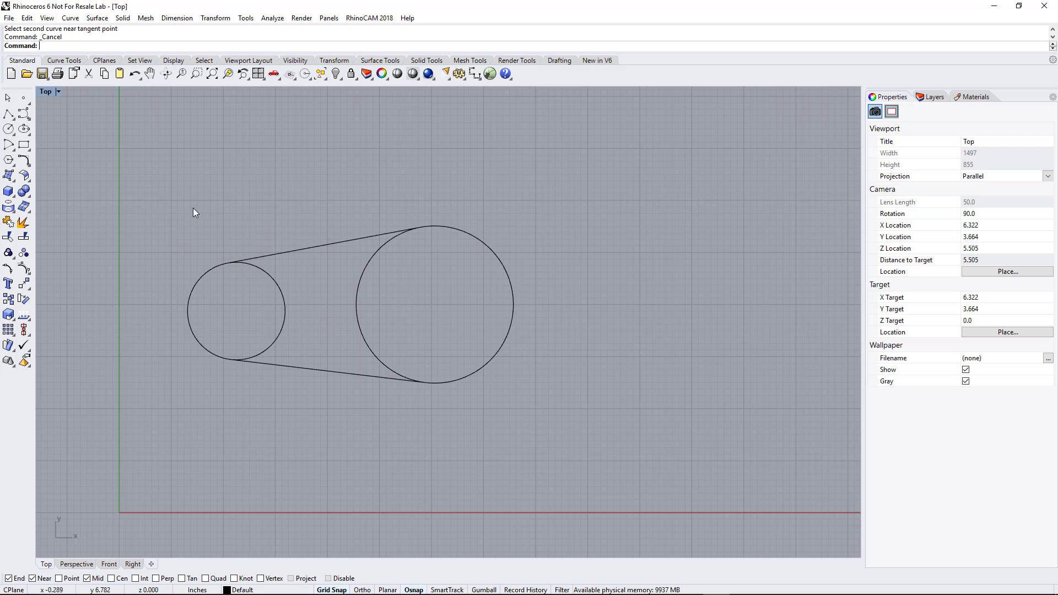
pyautogui.click(333, 244)
pyautogui.press('Delete')
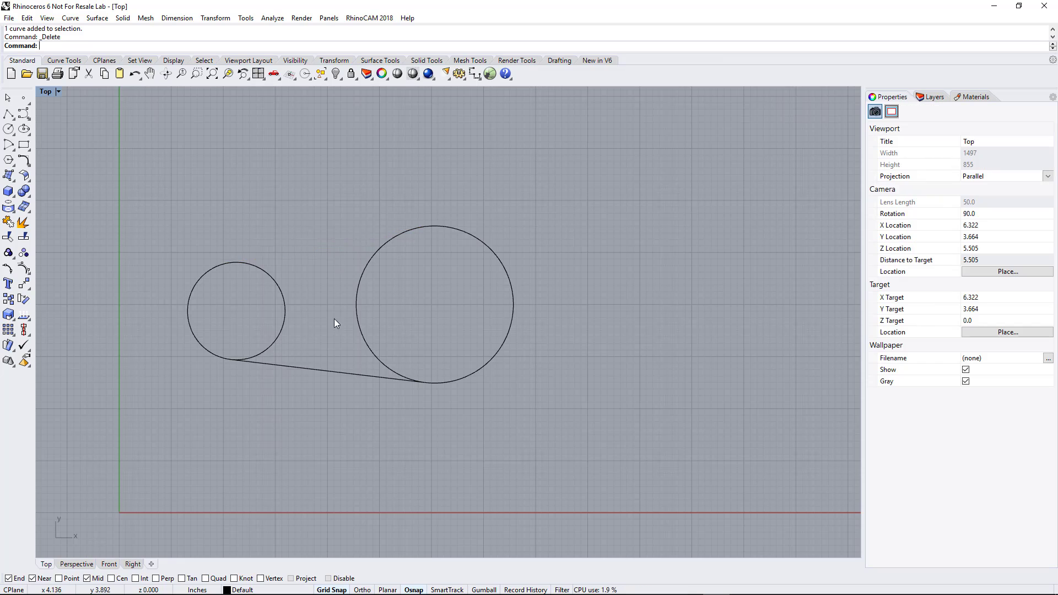
pyautogui.click(328, 372)
pyautogui.press('Delete')
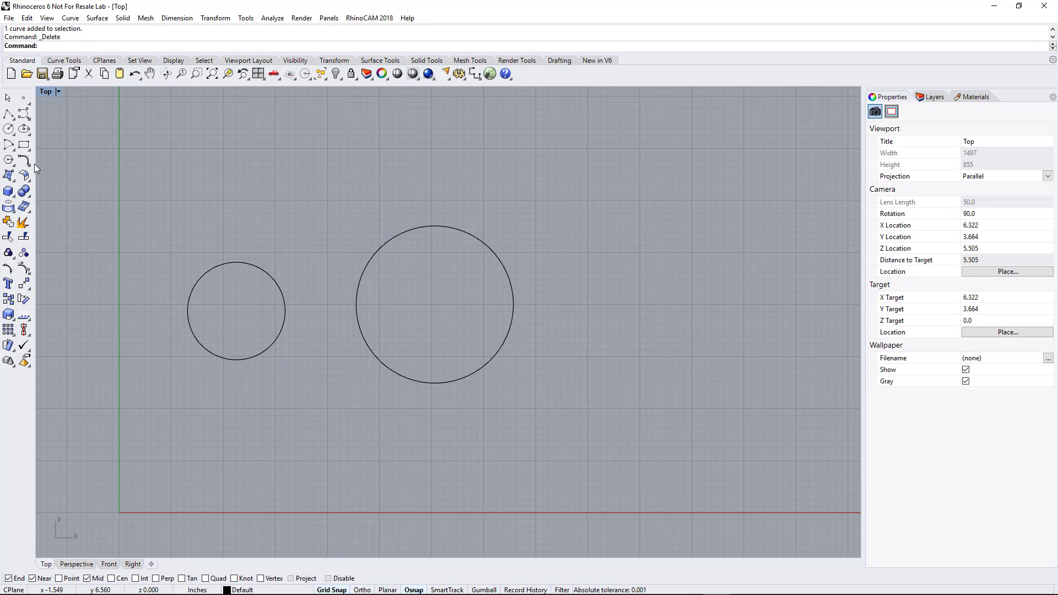
# Draw a line tangent to both circles across their upper edges
pyautogui.click(6, 115)
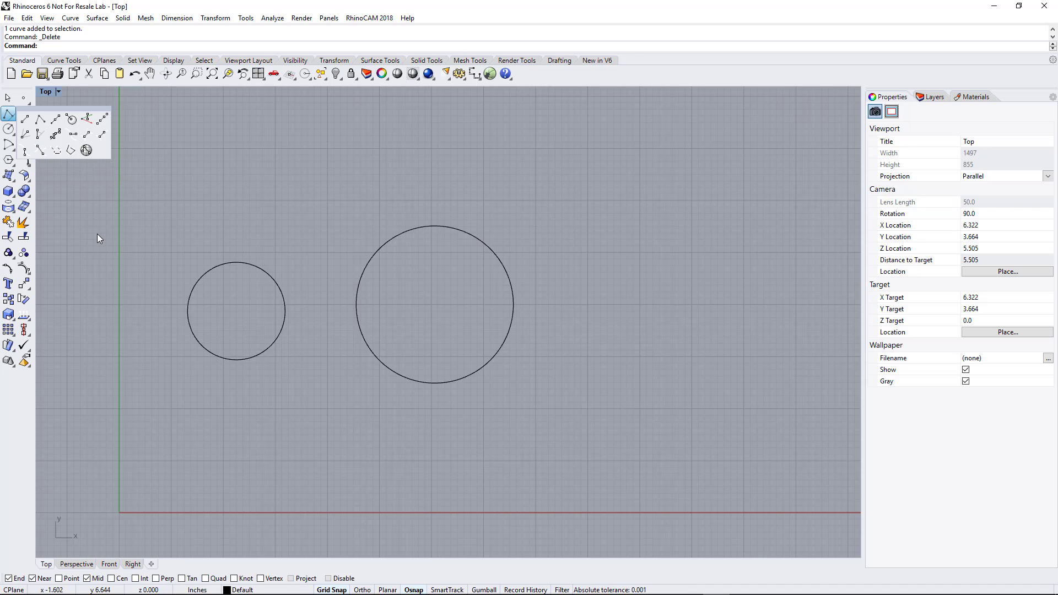
pyautogui.click(40, 152)
pyautogui.click(238, 264)
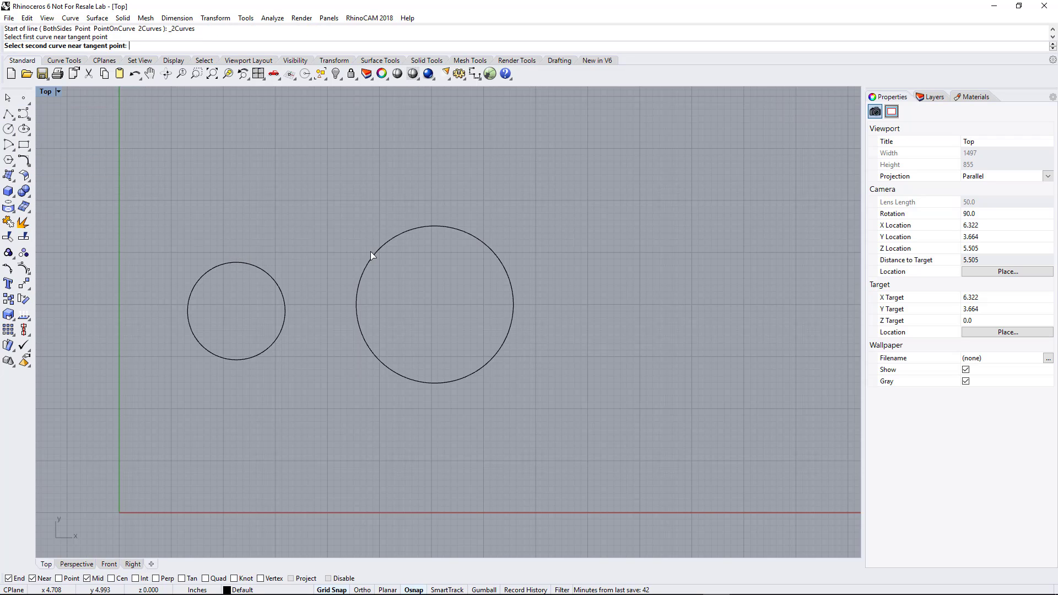
pyautogui.click(407, 229)
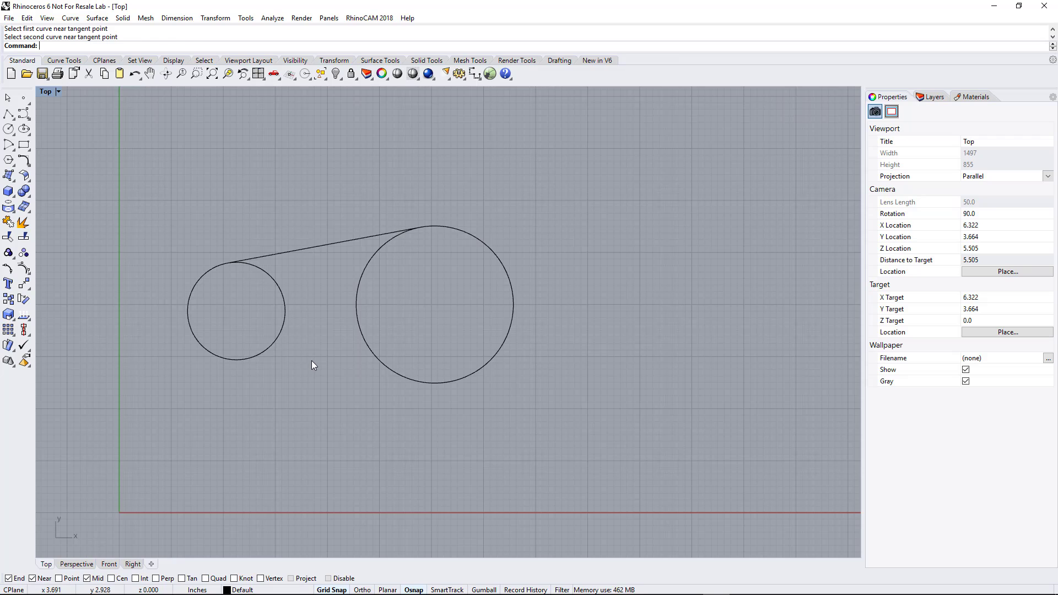
# Draw a line tangent to both circles across their lower edges
pyautogui.press('Return')
pyautogui.click(249, 359)
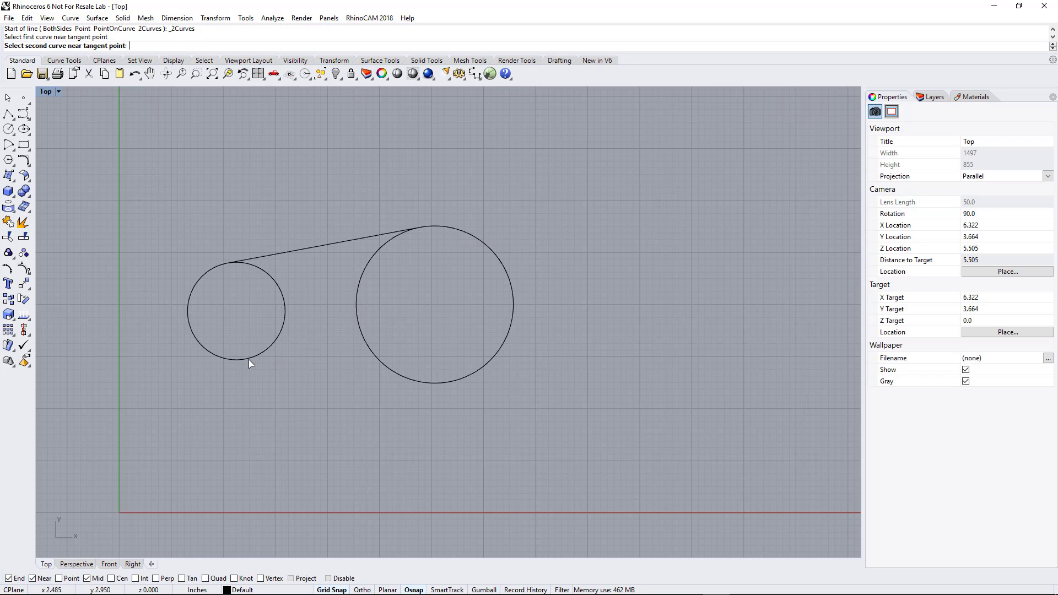
pyautogui.click(432, 384)
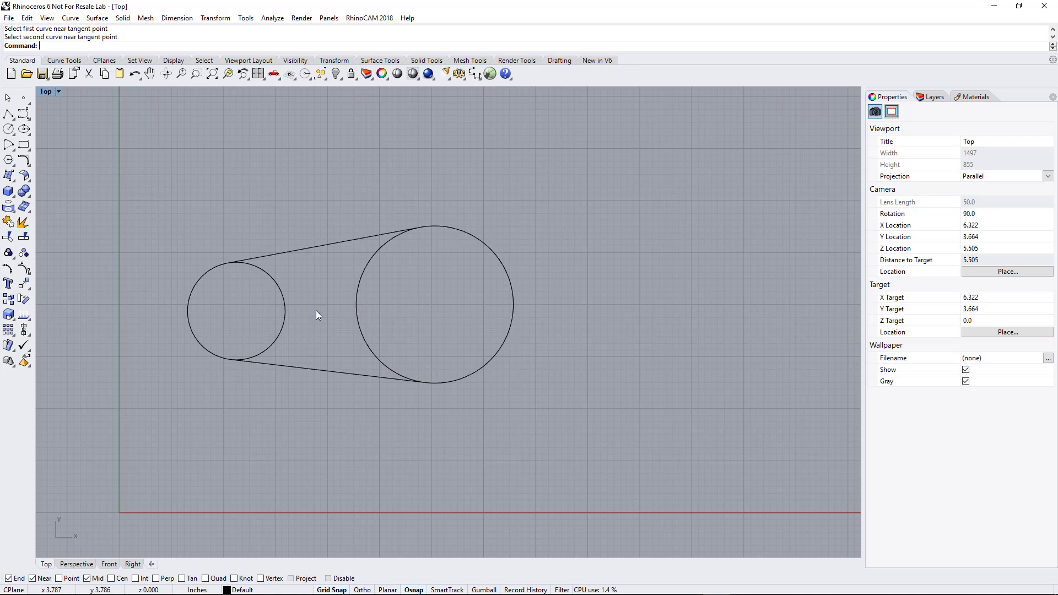
# Trim away the inner arcs of both circles between the tangent lines and join the four remaining curves into one closed contour
pyautogui.click(7, 97)
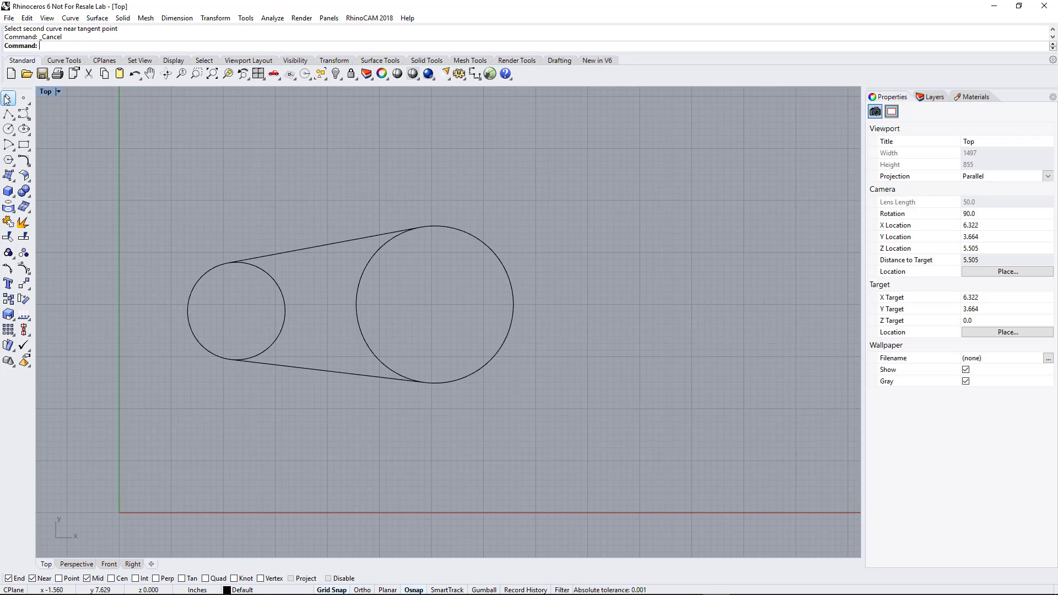
pyautogui.moveTo(98, 176); pyautogui.dragTo(637, 449)
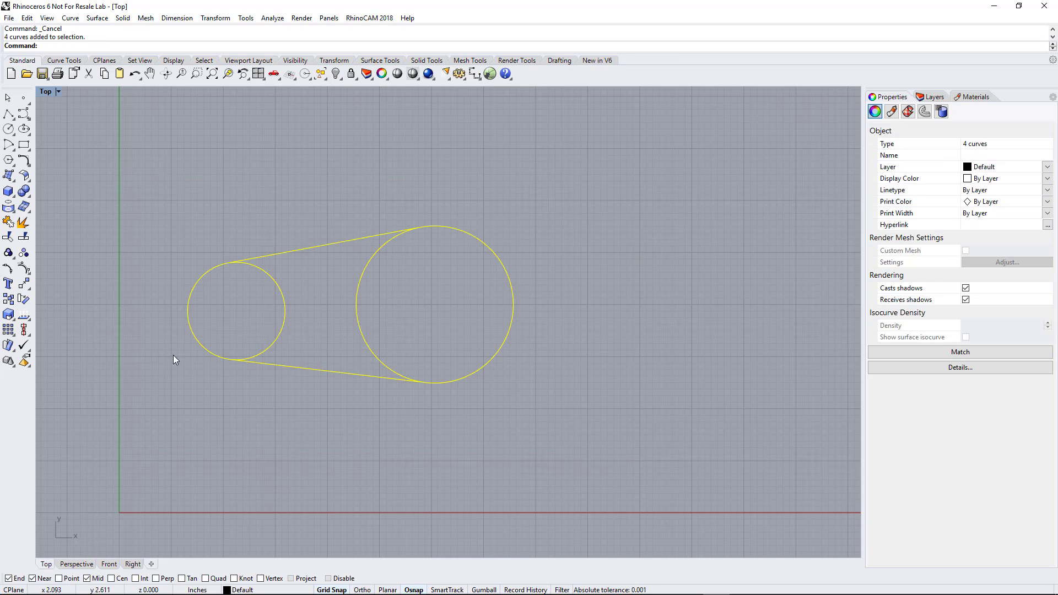
pyautogui.click(9, 238)
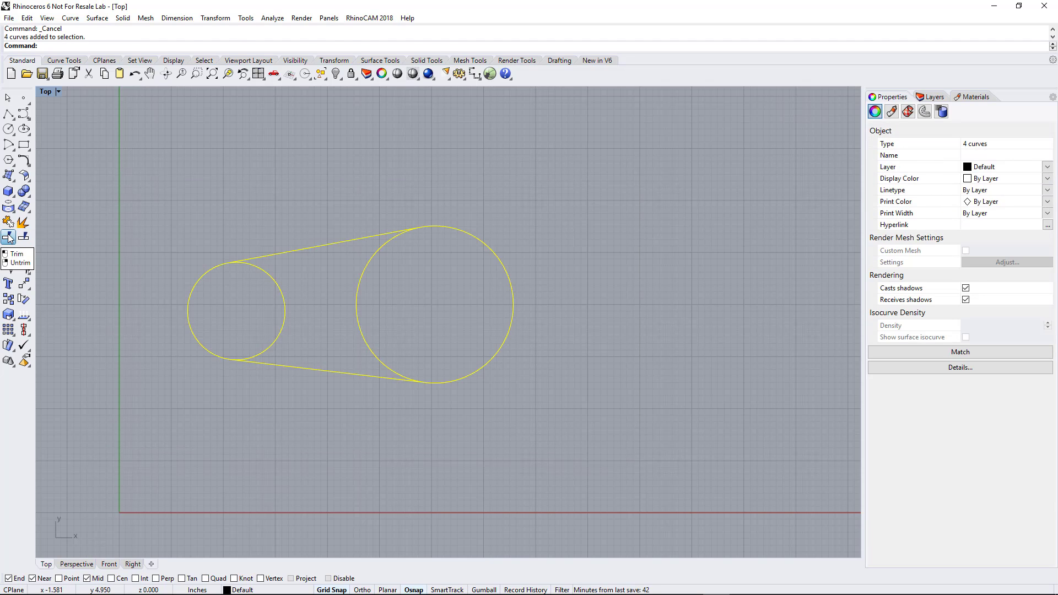
pyautogui.click(263, 357)
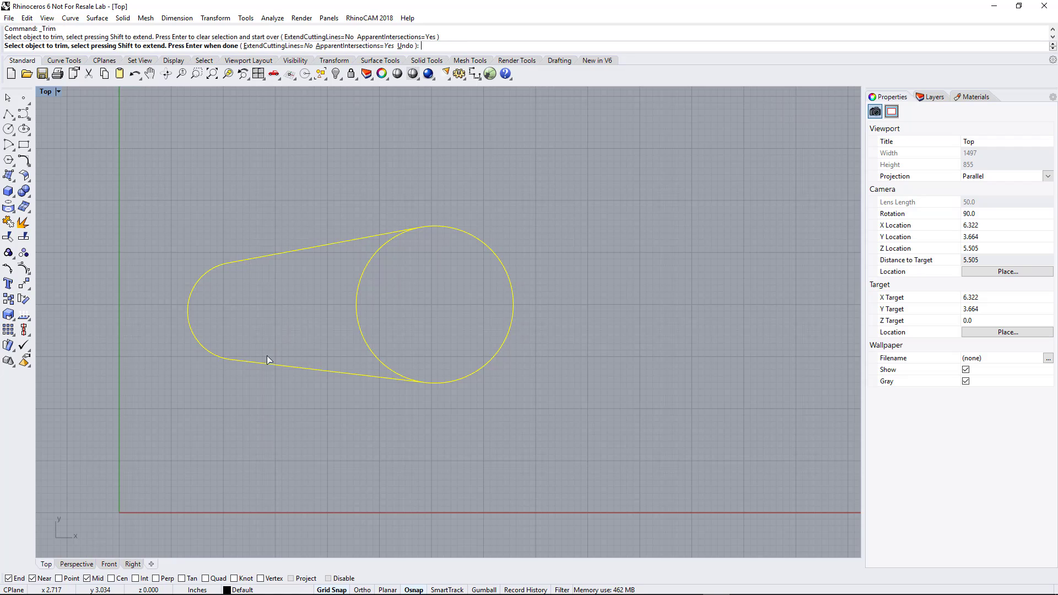
pyautogui.click(398, 375)
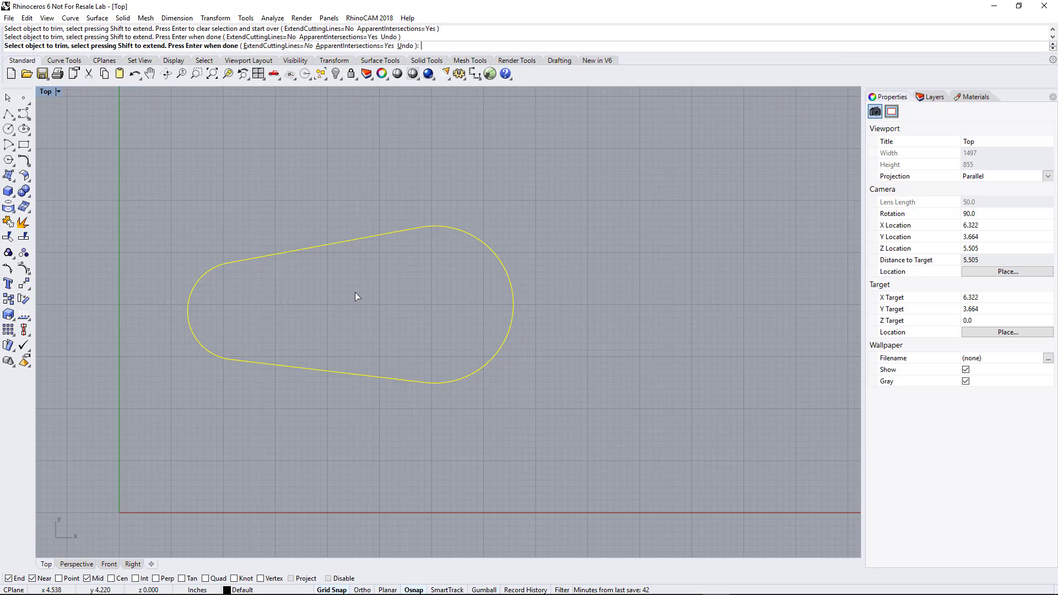
pyautogui.click(8, 222)
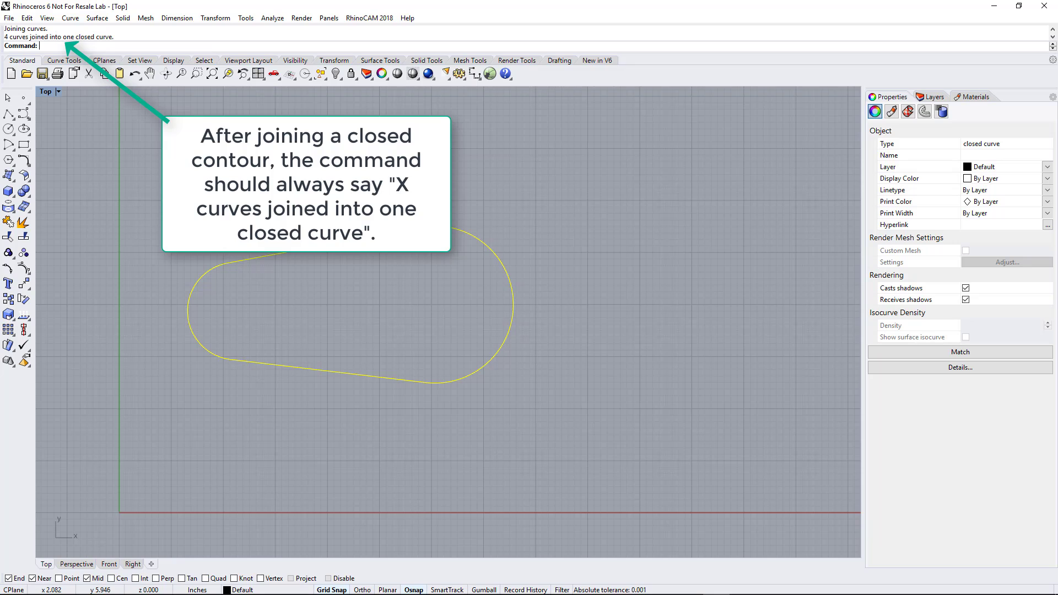
pyautogui.press('Escape')
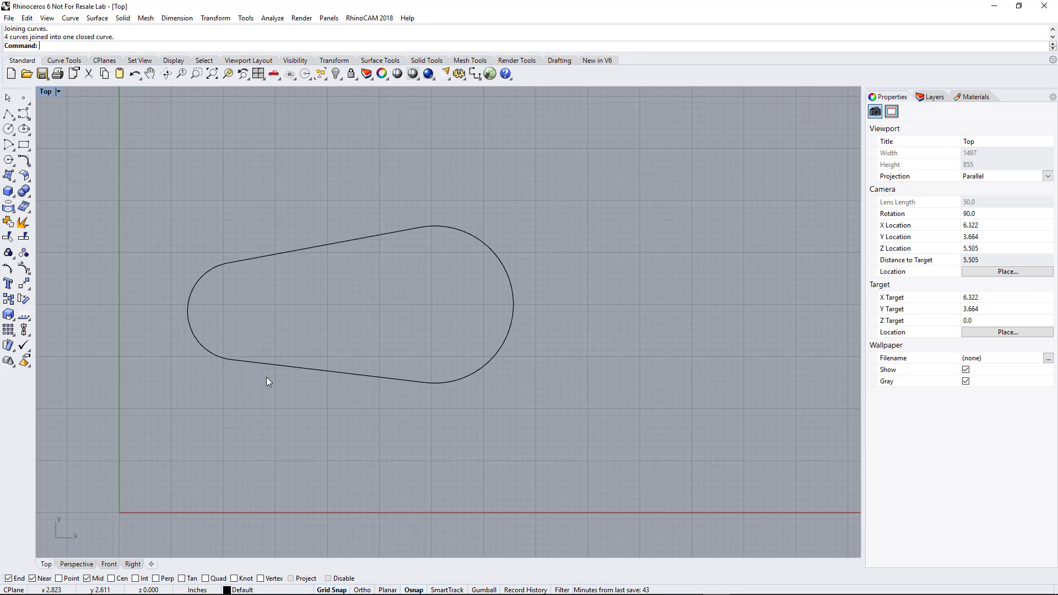
# Select the joined contour and examine up close the tangent transition where the lower line meets the large arc
pyautogui.click(439, 385)
pyautogui.scroll(5, 432, 383)
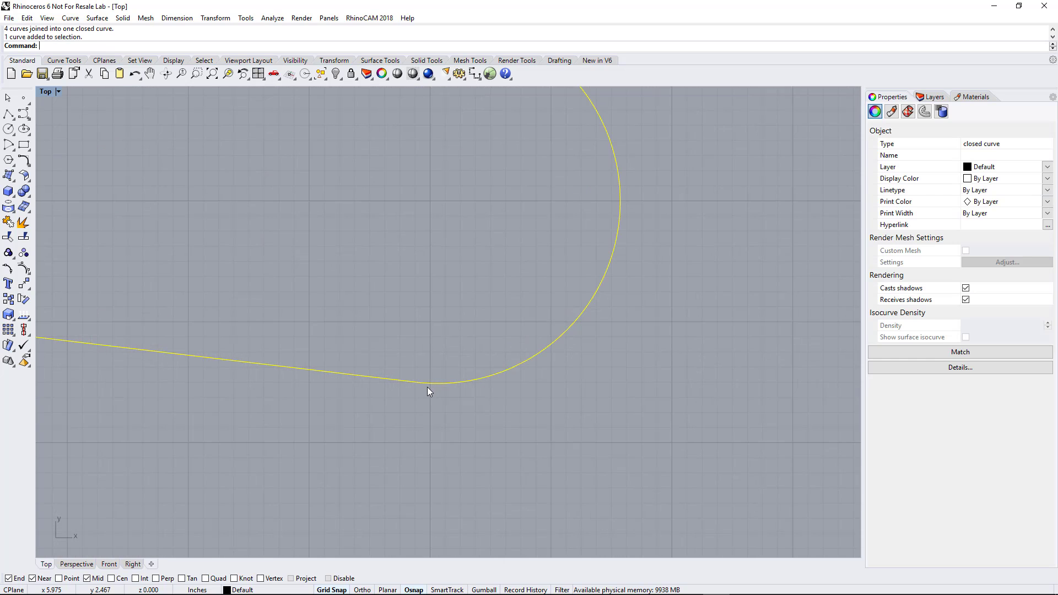
pyautogui.scroll(3, 430, 391)
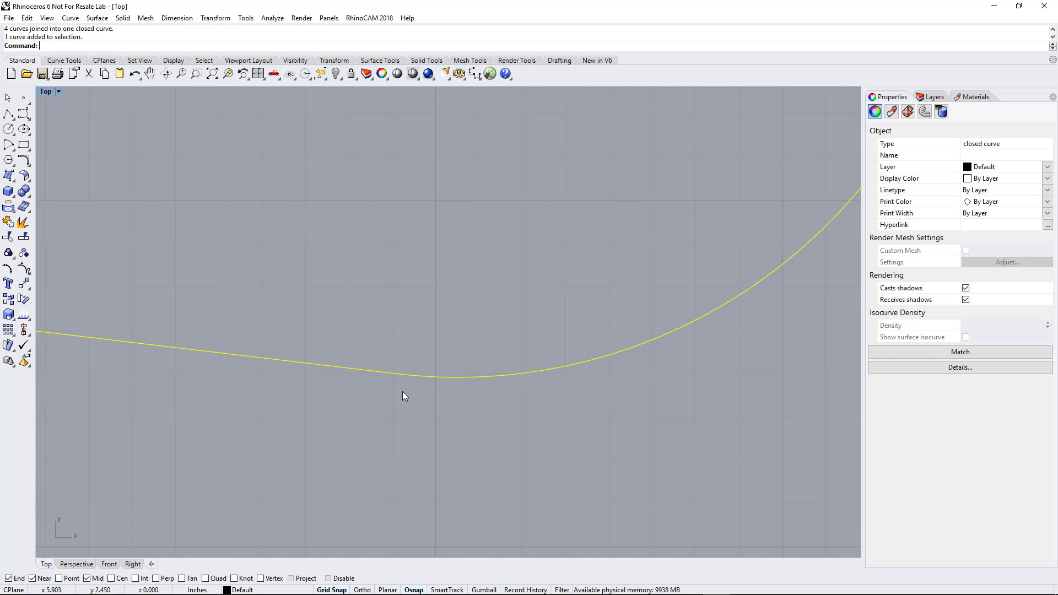
pyautogui.scroll(-8, 404, 394)
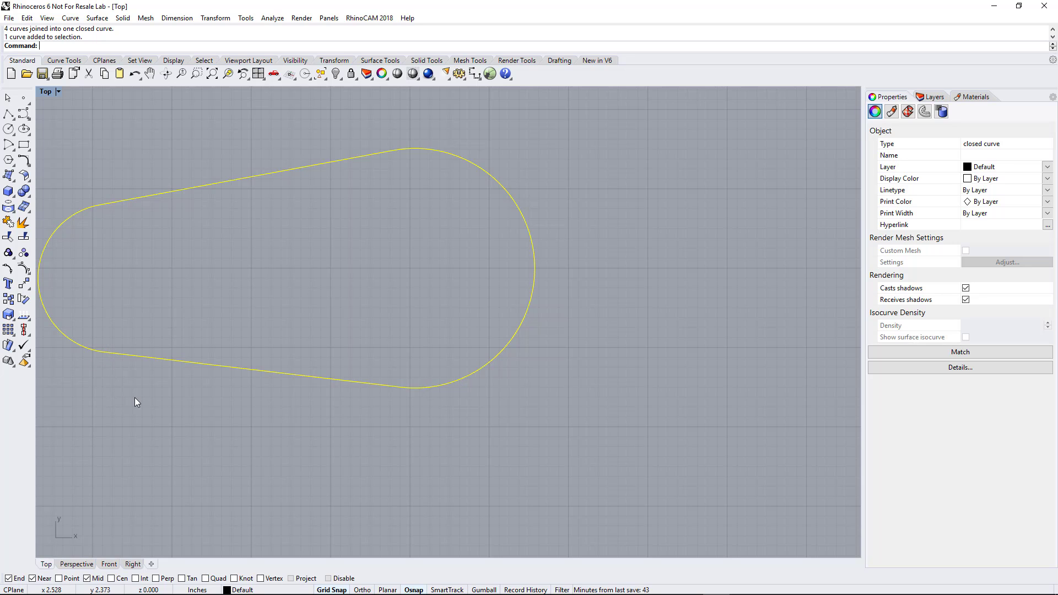
pyautogui.scroll(-3, 134, 398)
pyautogui.scroll(-3, 81, 384)
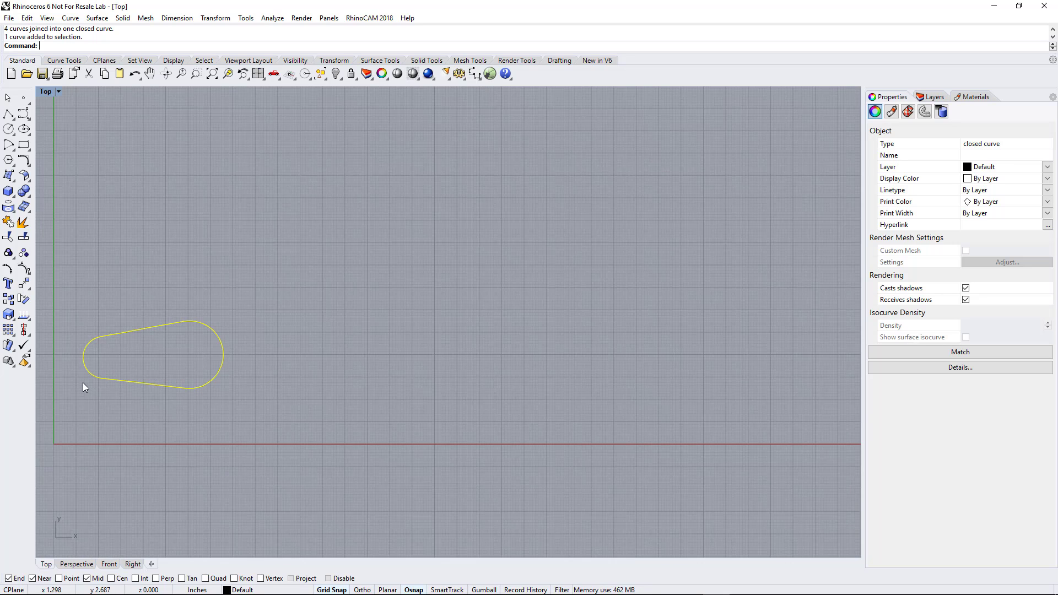
pyautogui.scroll(4, 63, 361)
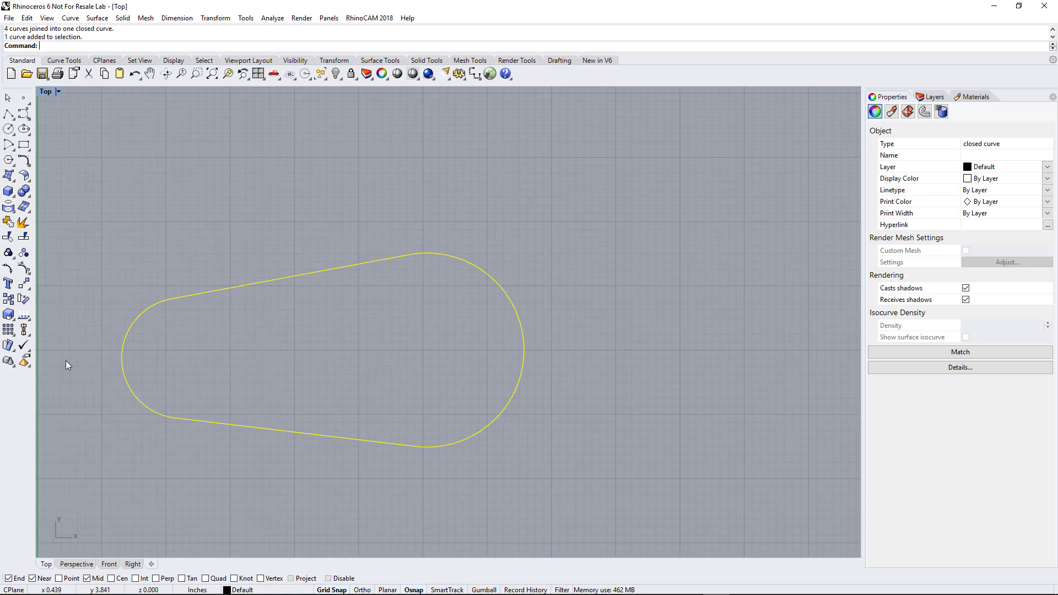